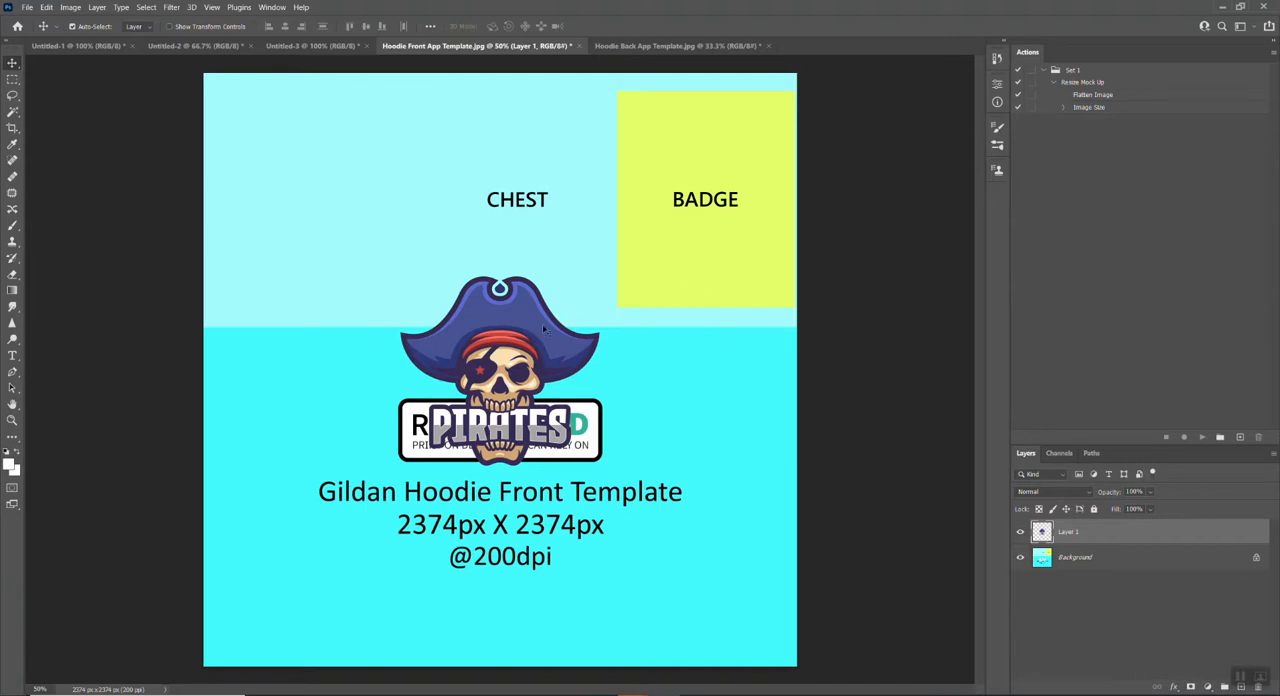
Step: Move the pirate logo onto the BADGE area of the front hoodie template and enlarge it to about 106%
{"action": "left_click_drag", "start_coordinate": [524, 354], "coordinate": [718, 154]}
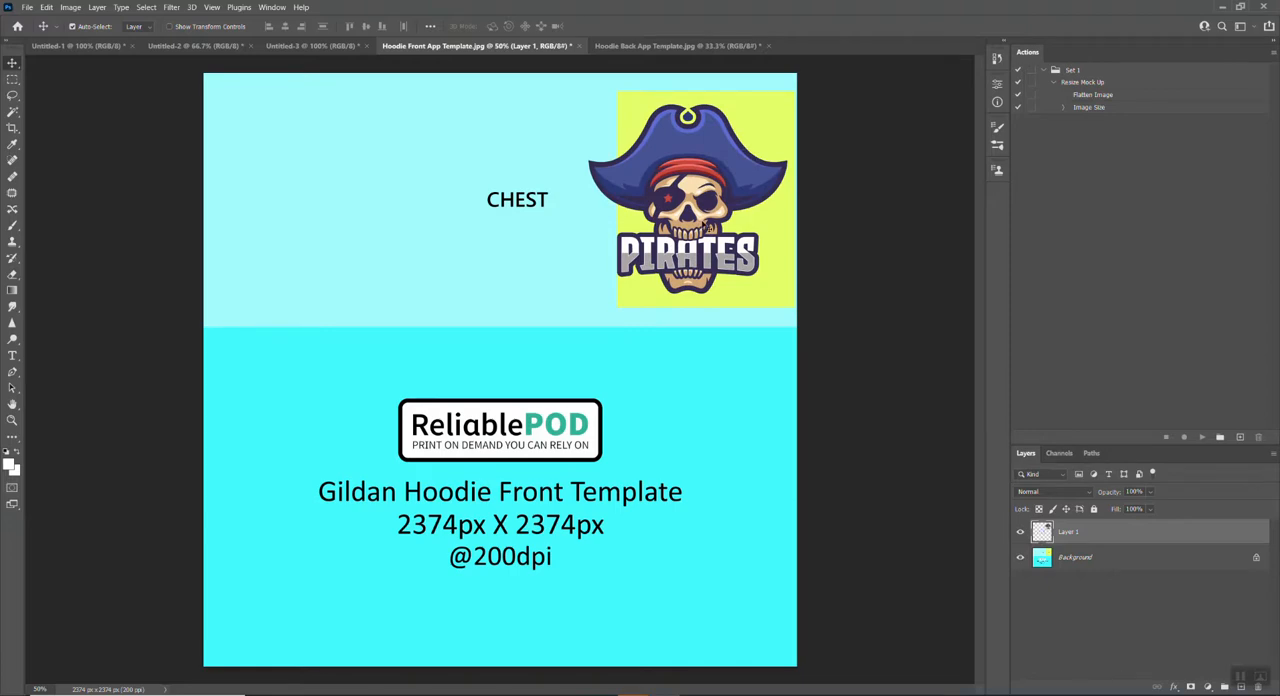
{"action": "key", "text": "ctrl+t"}
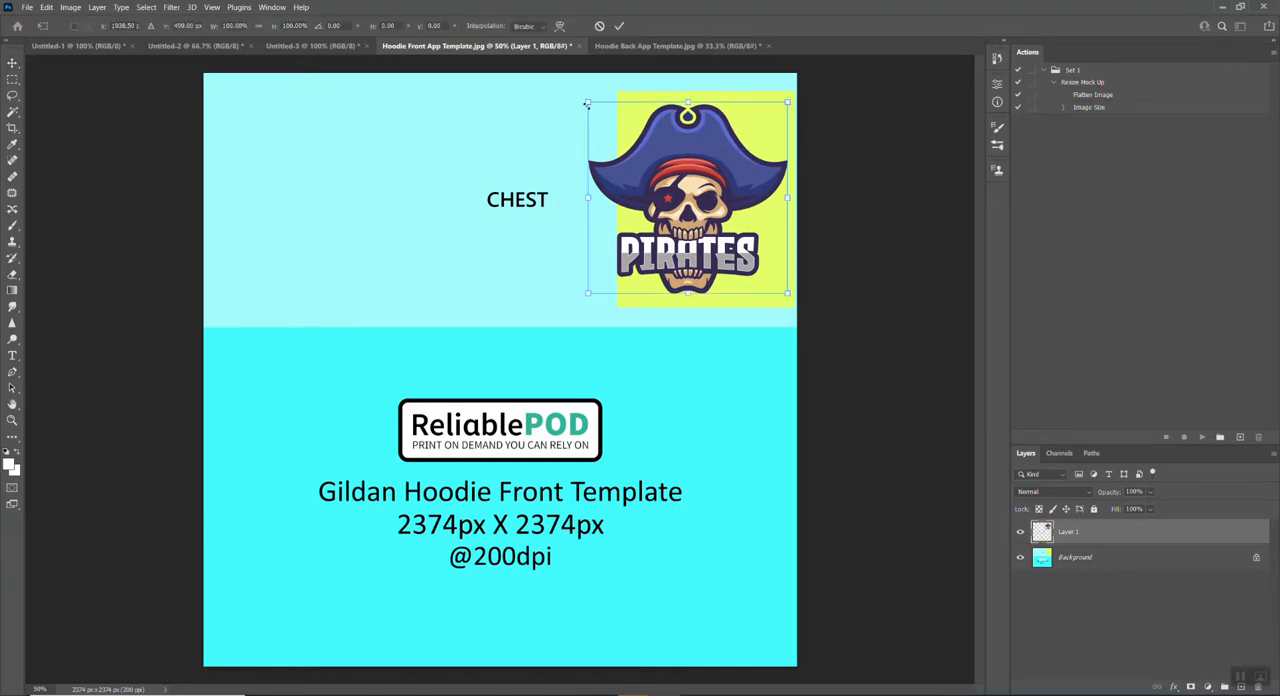
{"action": "left_click_drag", "start_coordinate": [588, 102], "coordinate": [575, 90]}
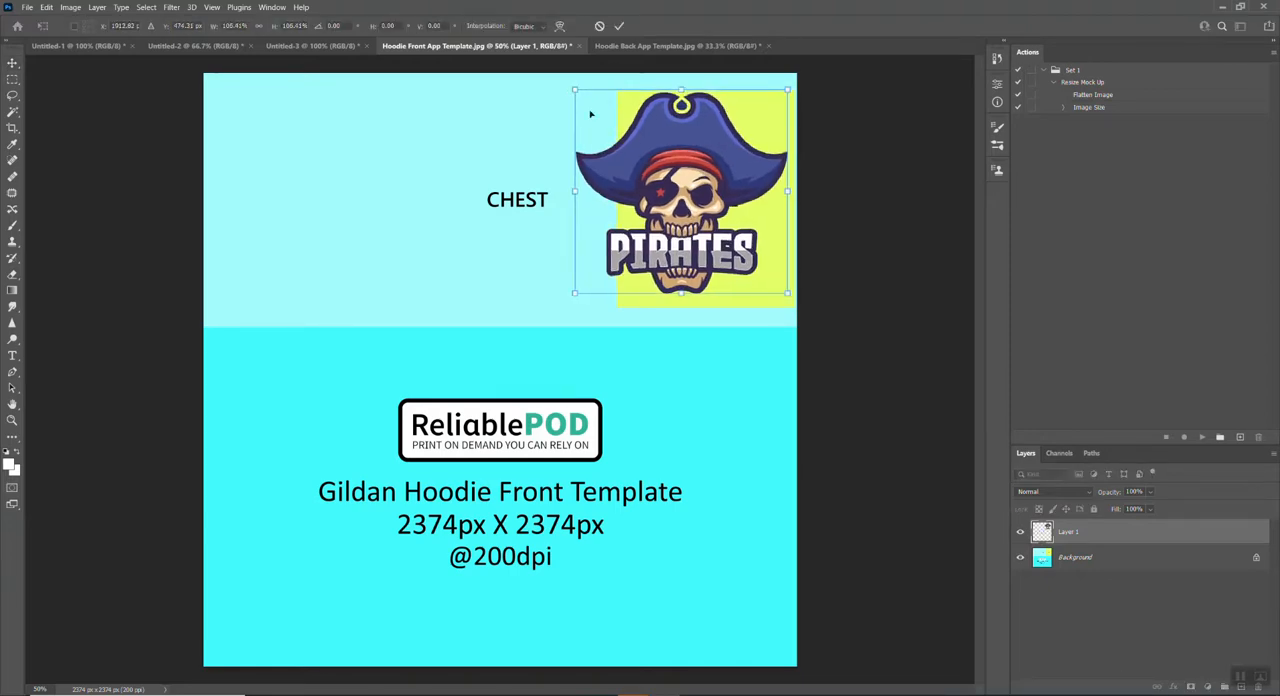
{"action": "left_click_drag", "start_coordinate": [660, 155], "coordinate": [660, 162]}
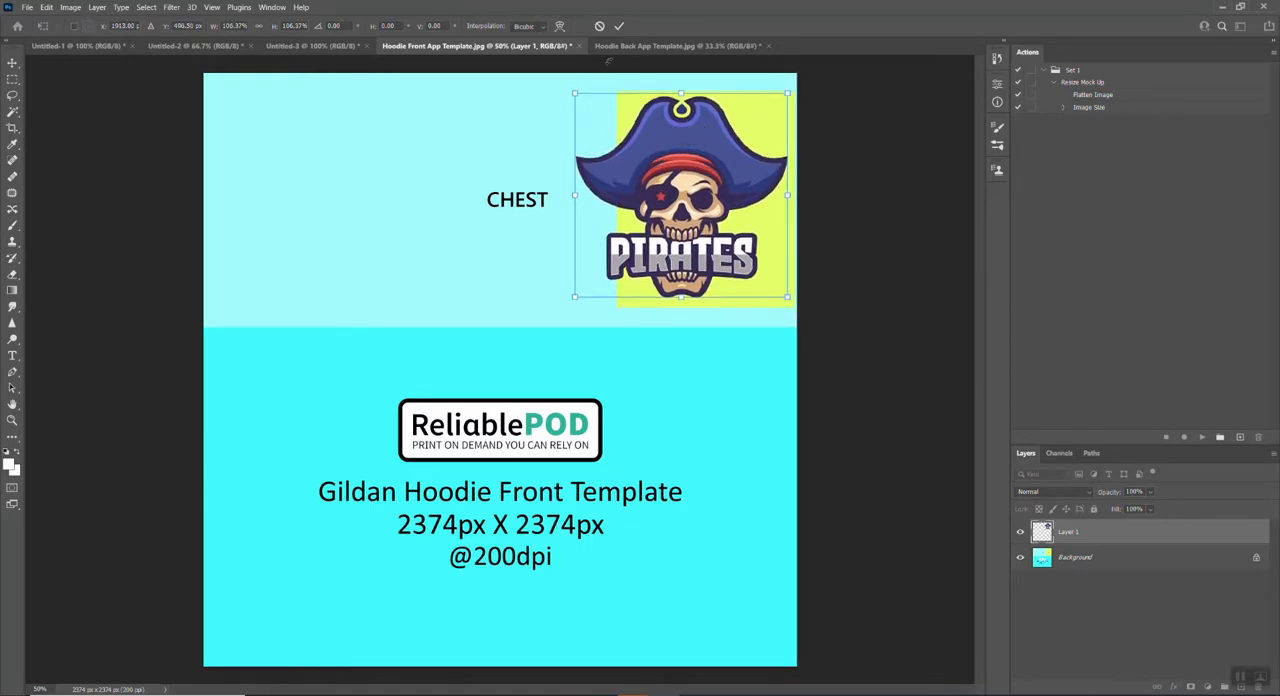
{"action": "left_click", "coordinate": [619, 26]}
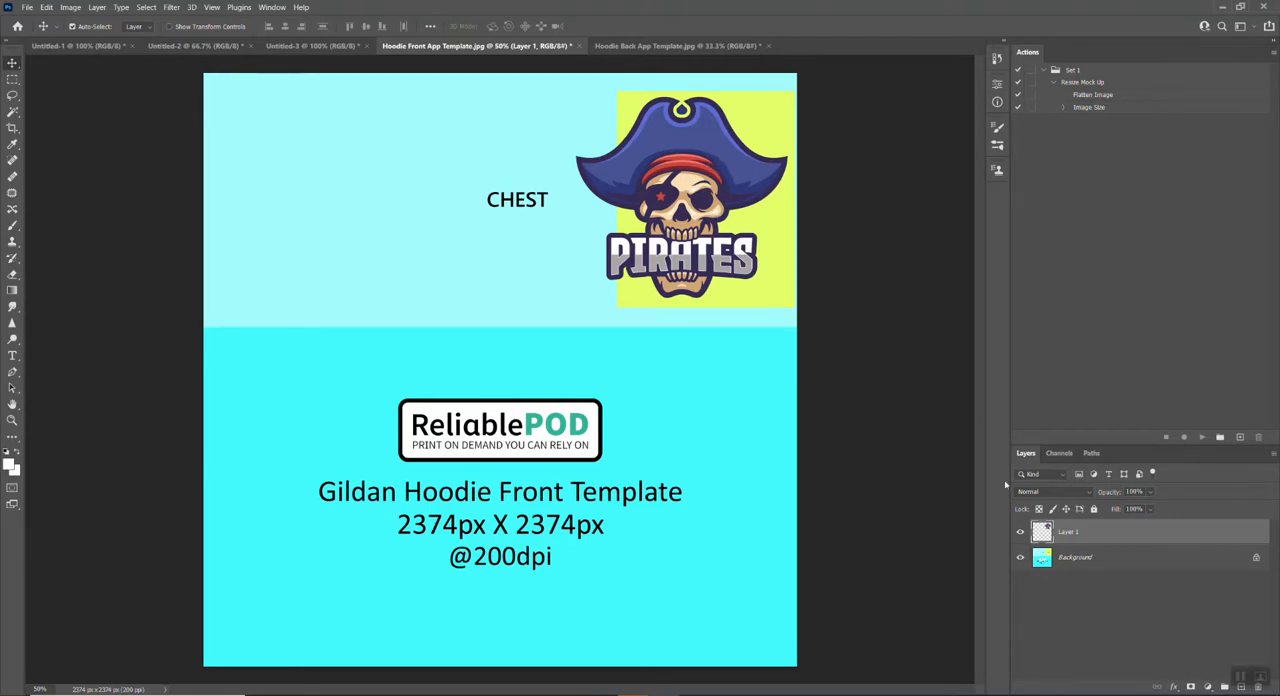
Step: Unlock the Background layer of the front hoodie template and delete it so only the badge artwork remains
{"action": "left_click", "coordinate": [1082, 558]}
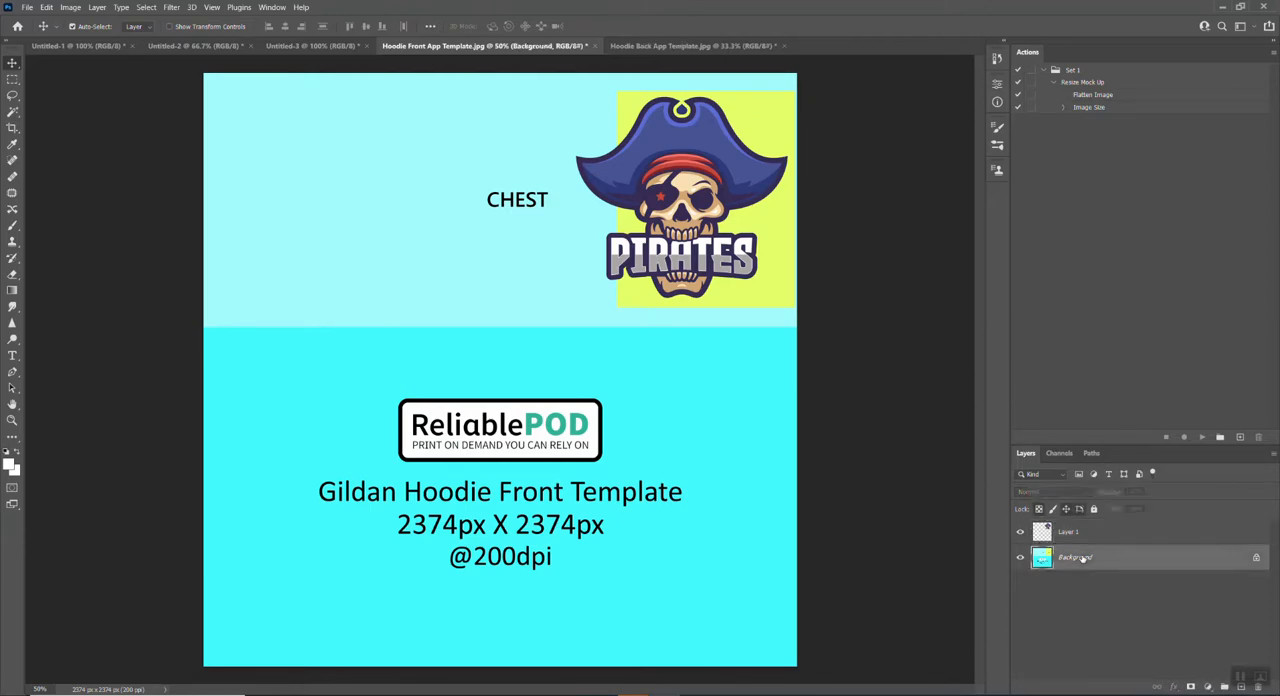
{"action": "left_click", "coordinate": [1257, 559]}
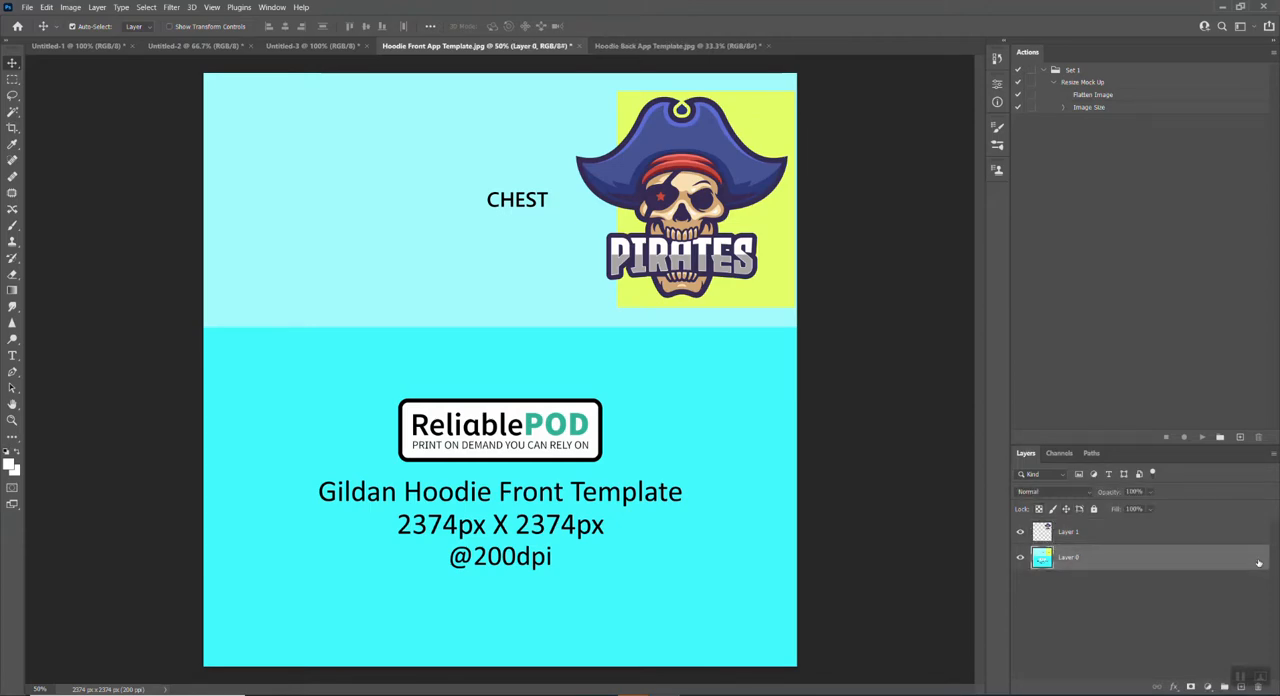
{"action": "key", "text": "Delete"}
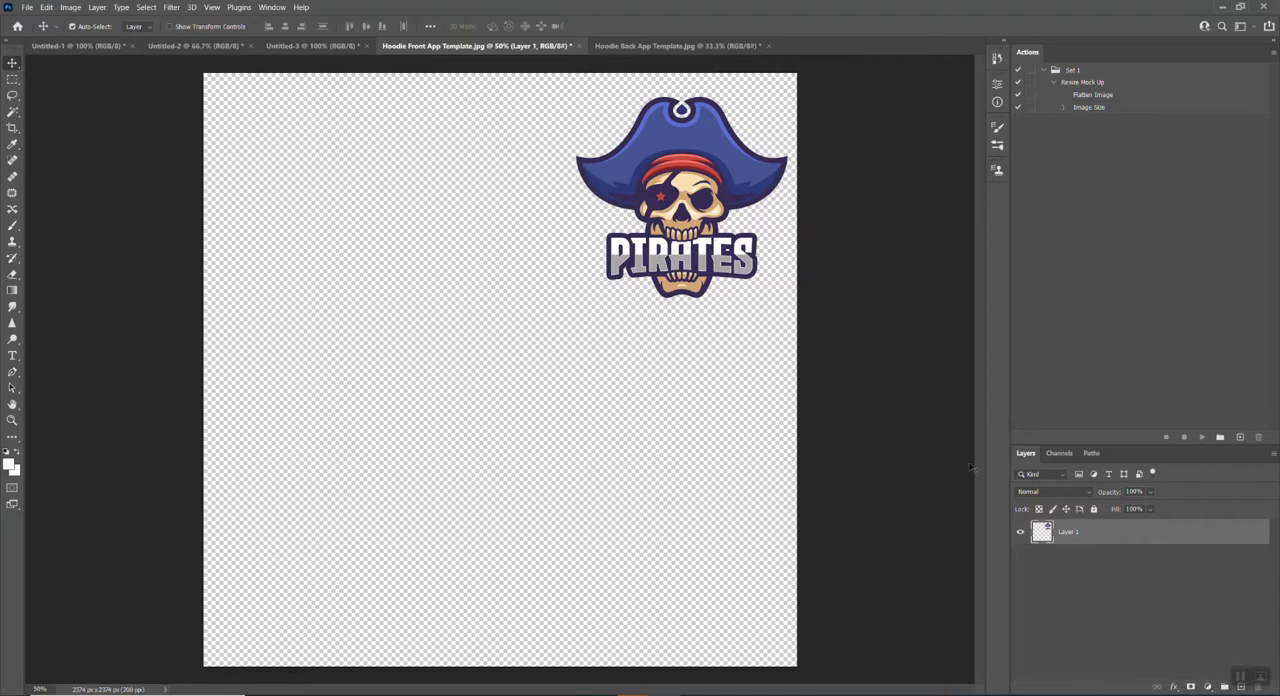
Step: Undo the deletion of the template layer and delete the badge logo's layer instead
{"action": "key", "text": "ctrl+z"}
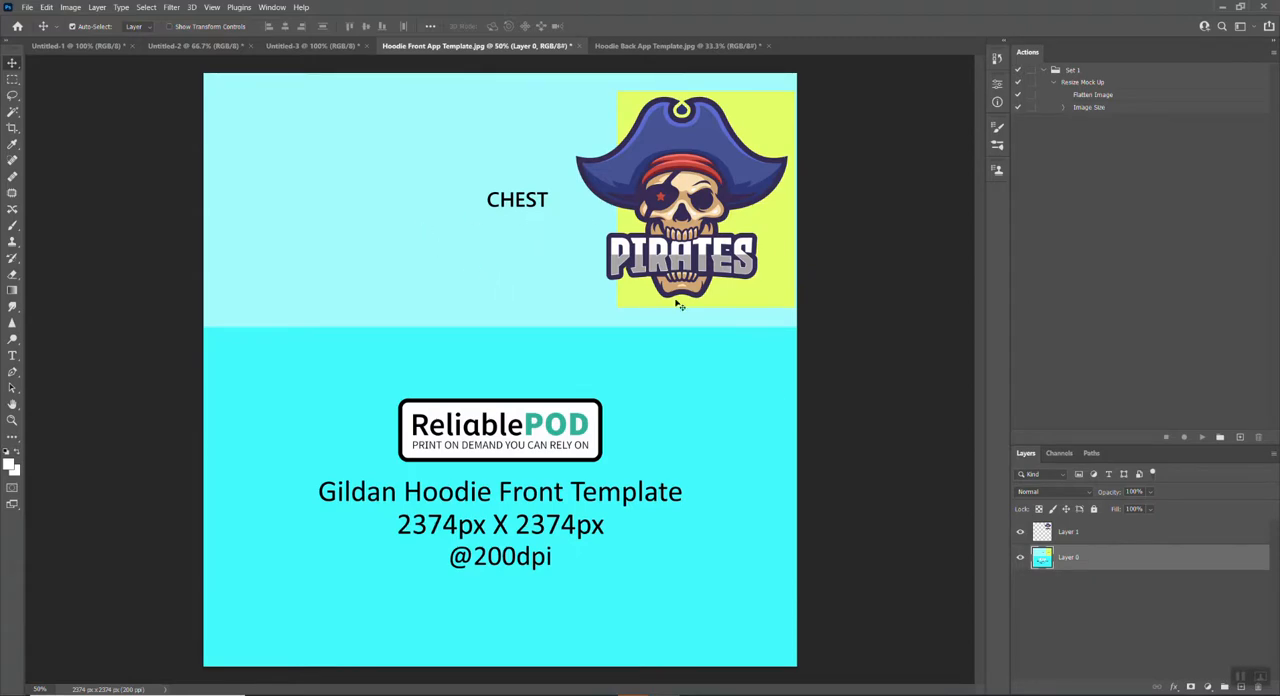
{"action": "left_click", "coordinate": [1070, 533]}
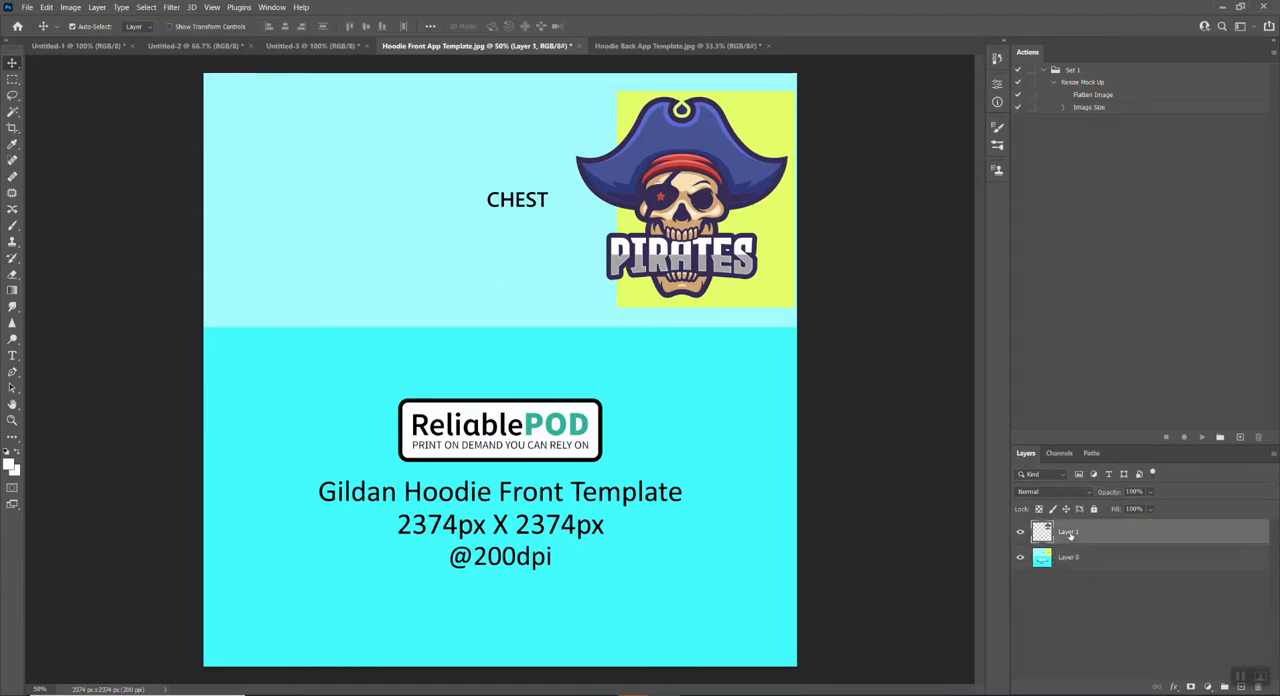
{"action": "key", "text": "Delete"}
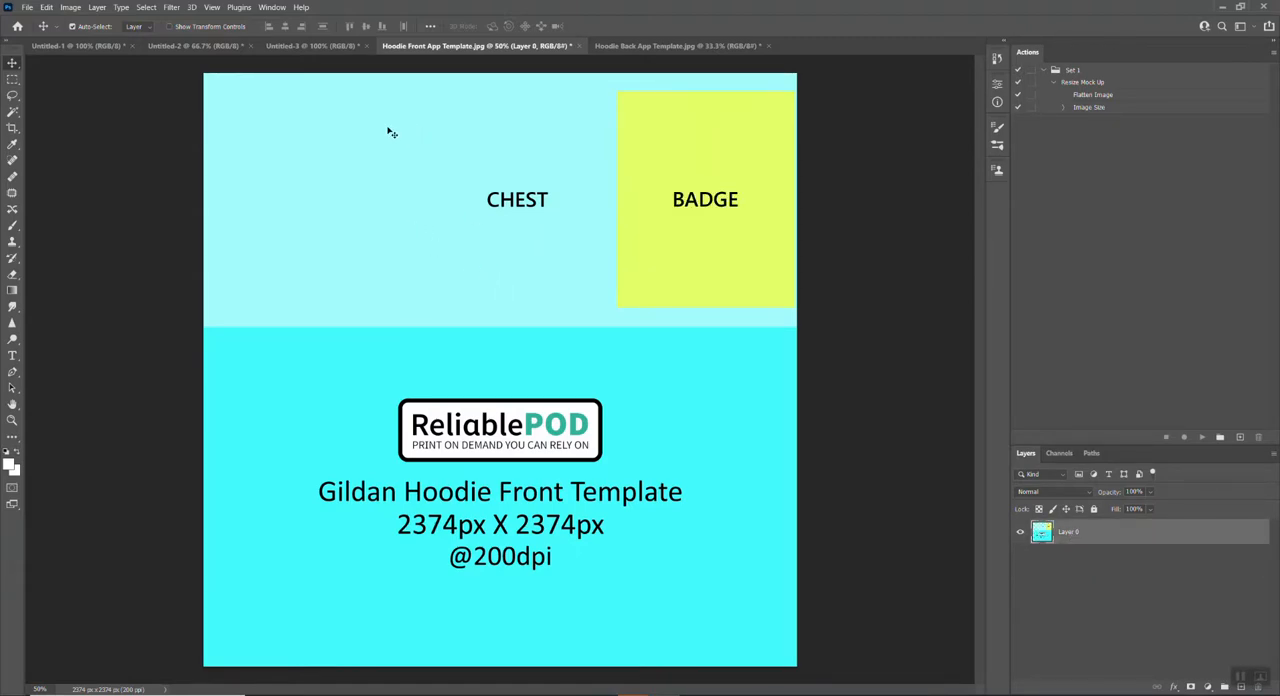
Step: Copy the double-logo artwork from Untitled-2 into the front hoodie template and move it up over the CHEST area
{"action": "left_click", "coordinate": [300, 47]}
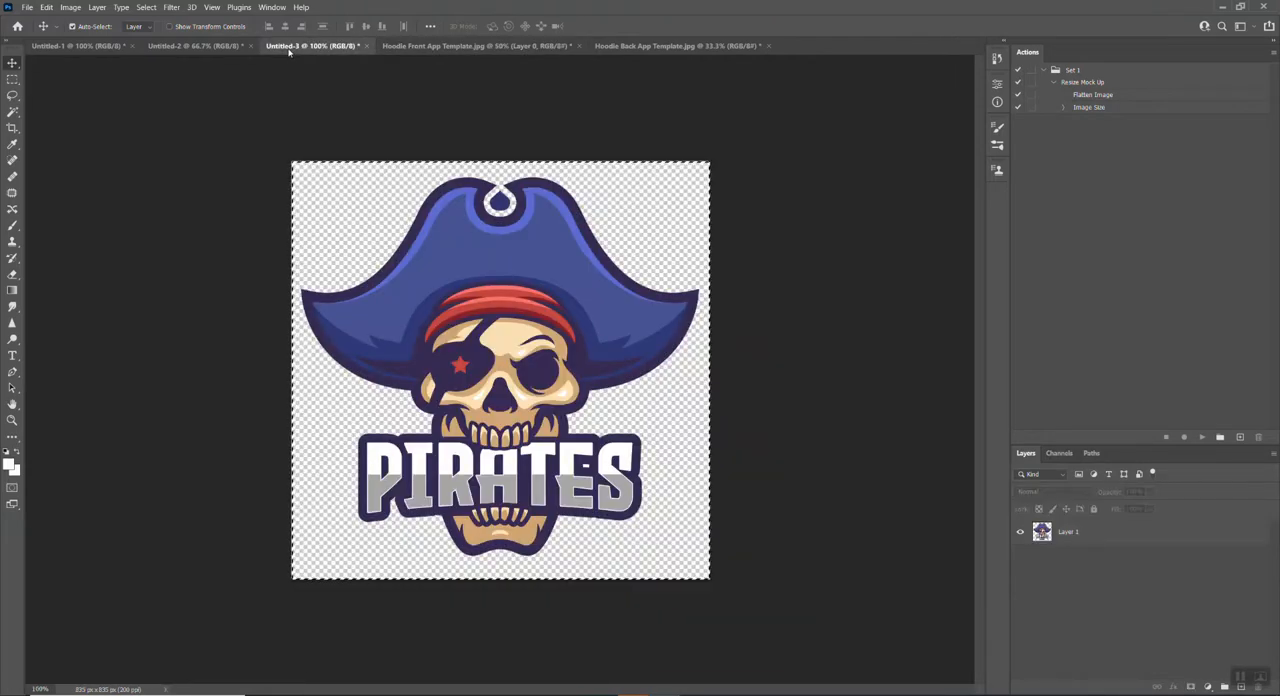
{"action": "left_click", "coordinate": [231, 47]}
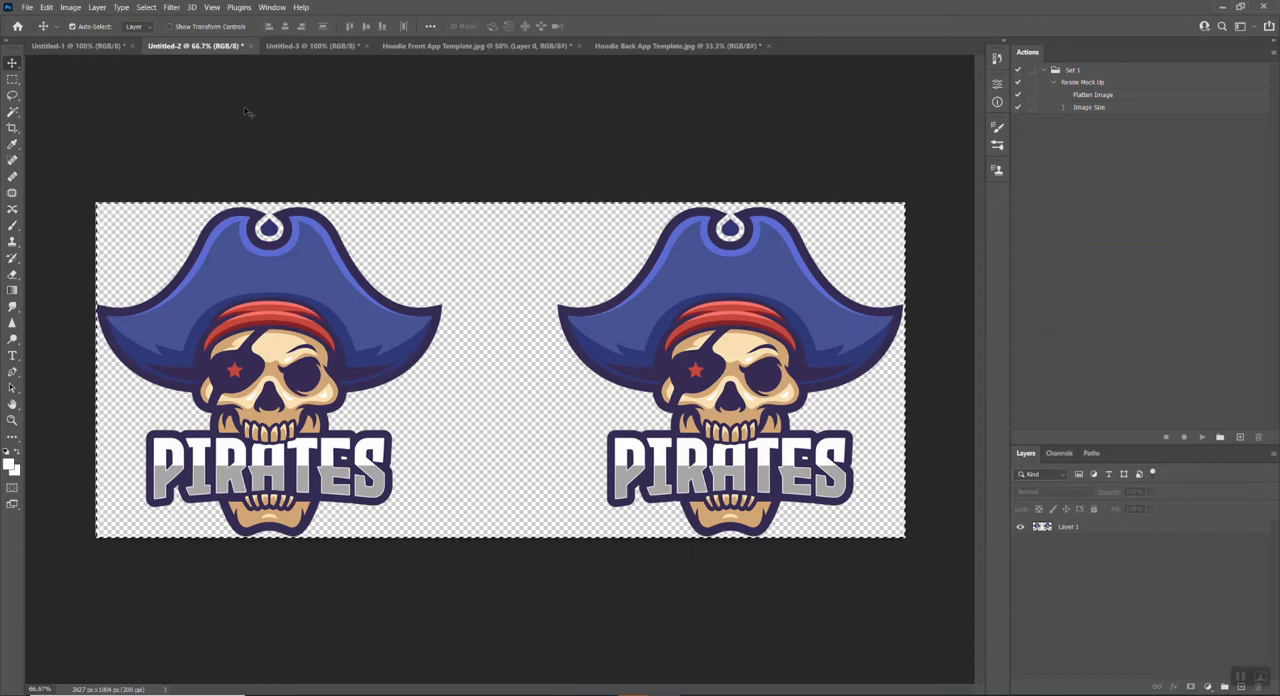
{"action": "left_click", "coordinate": [405, 47]}
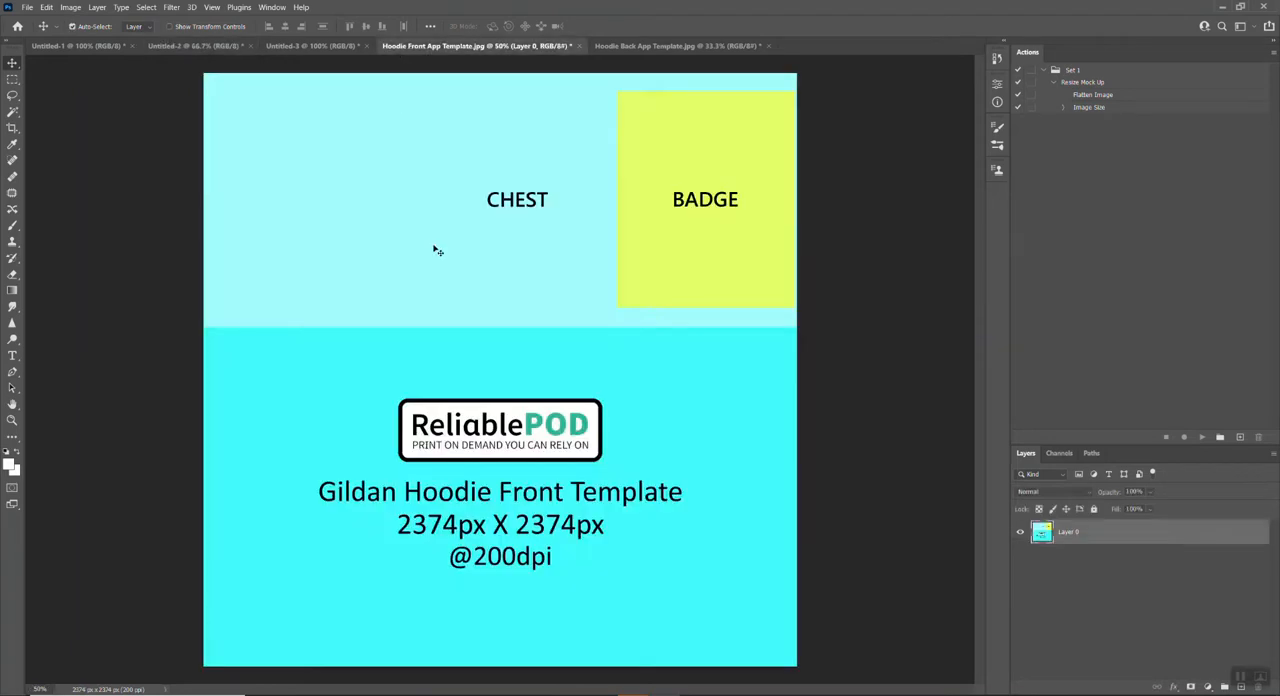
{"action": "key", "text": "ctrl"}
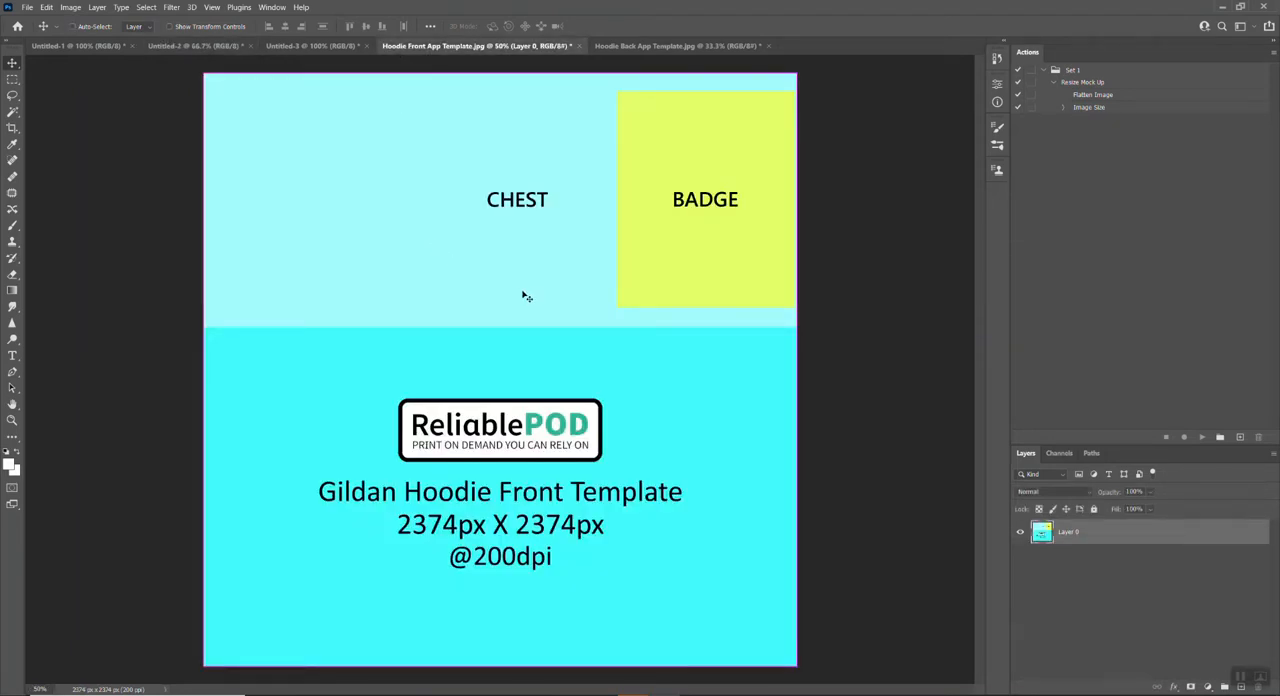
{"action": "key", "text": "ctrl+v"}
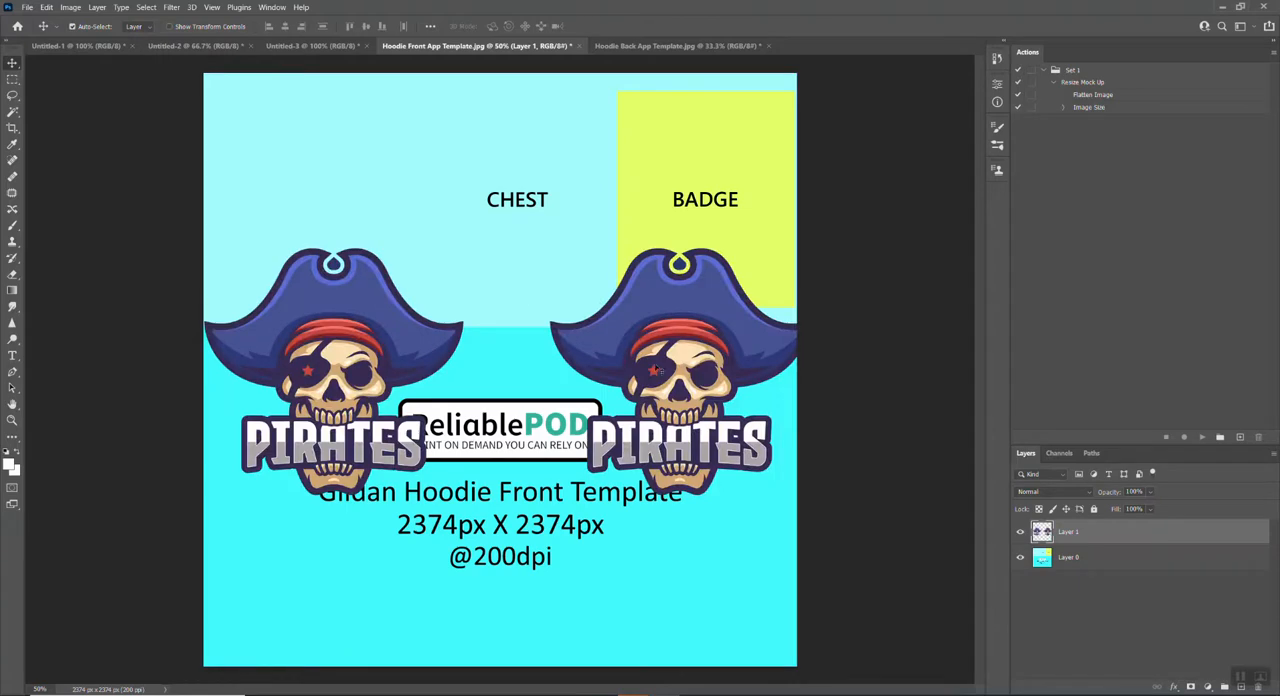
{"action": "left_click_drag", "start_coordinate": [655, 362], "coordinate": [660, 218]}
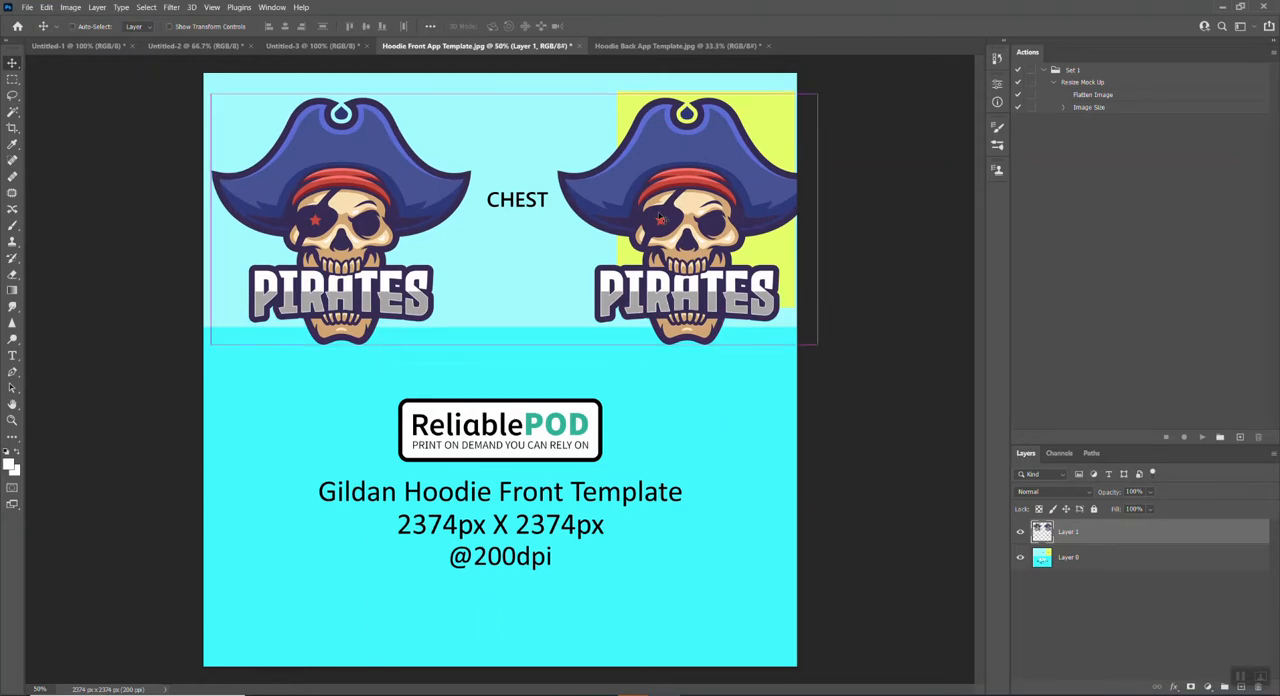
Step: Scale the double-logo artwork to about 91% and position it within the CHEST area
{"action": "key", "text": "ctrl+t"}
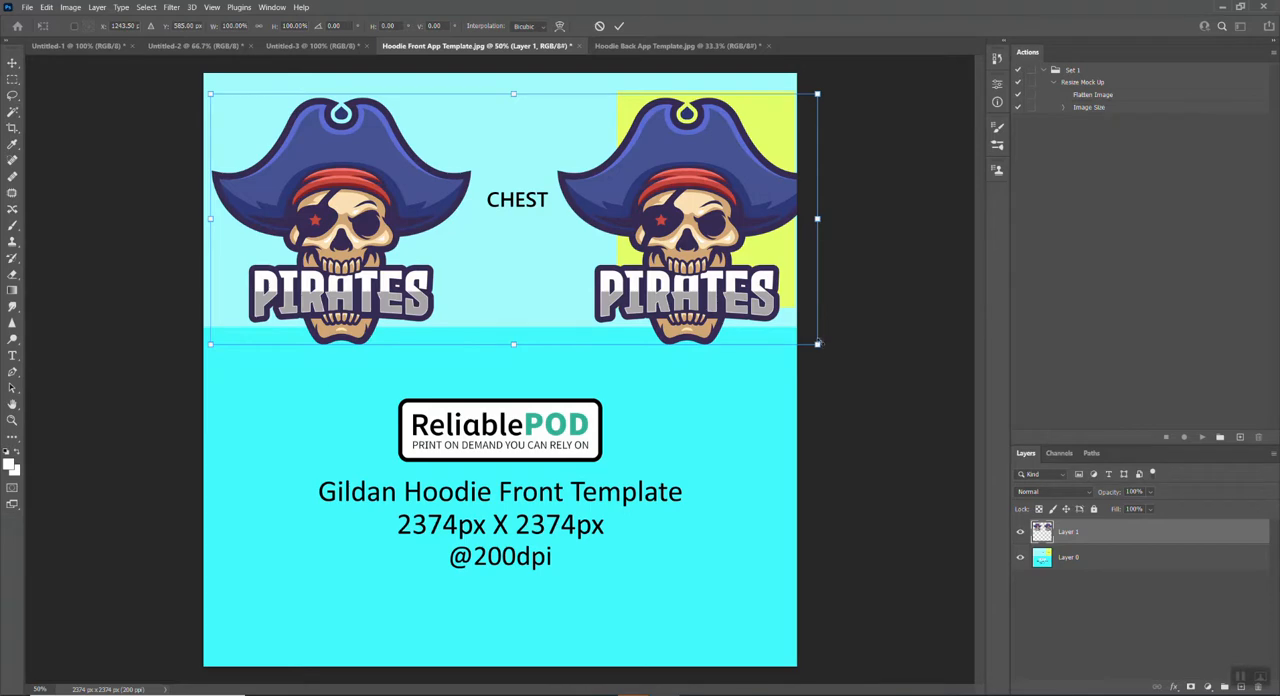
{"action": "left_click_drag", "start_coordinate": [819, 343], "coordinate": [769, 313]}
{"action": "left_click_drag", "start_coordinate": [566, 199], "coordinate": [585, 183]}
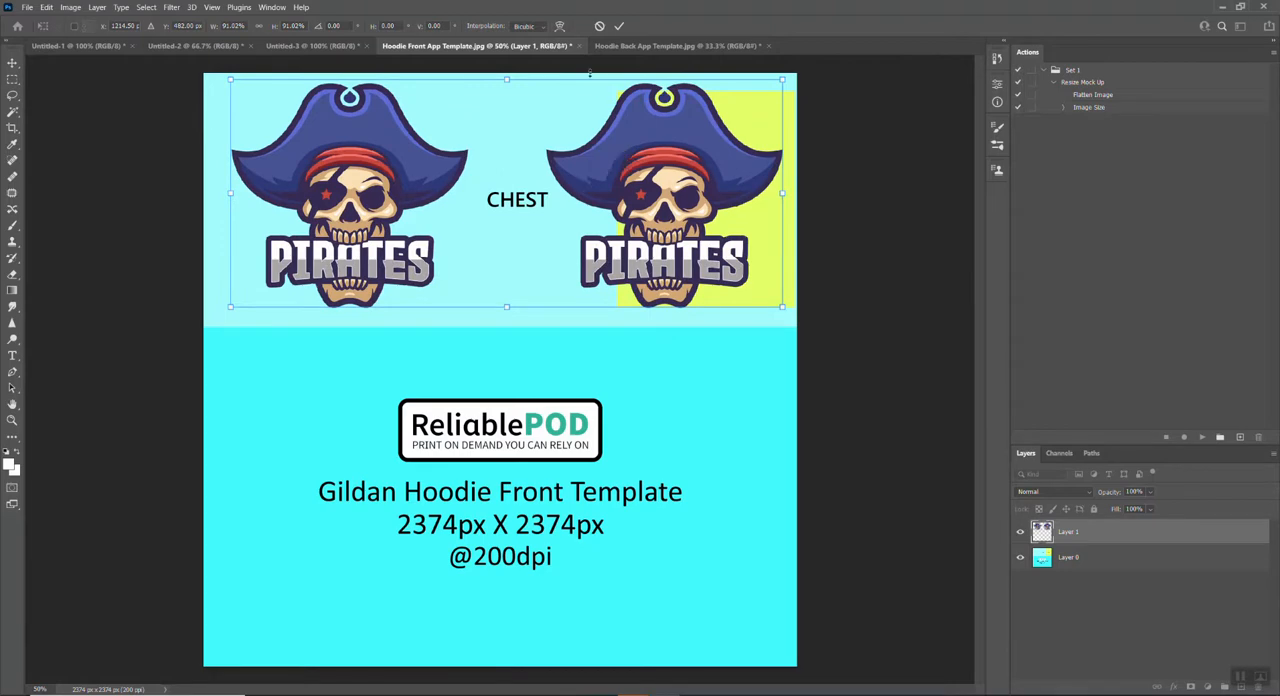
{"action": "left_click", "coordinate": [618, 25]}
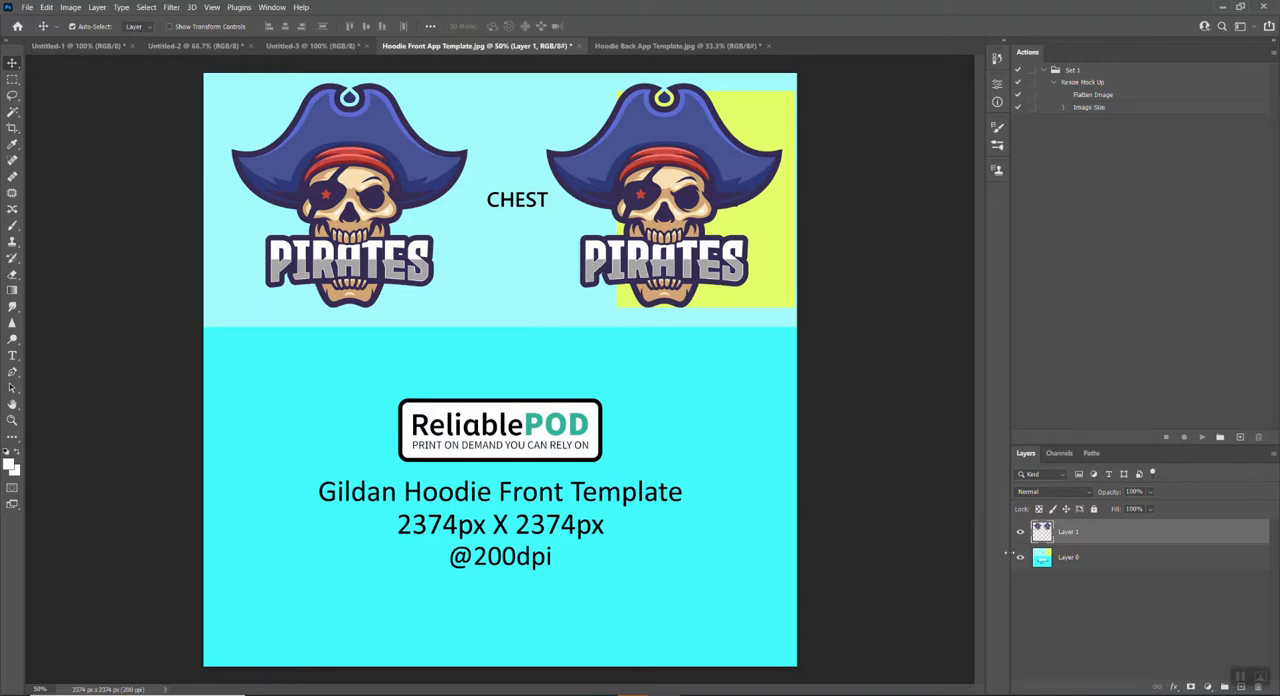
Step: Delete the template layer beneath the chest artwork, and undo back to the bare template without any logos
{"action": "left_click", "coordinate": [1104, 560]}
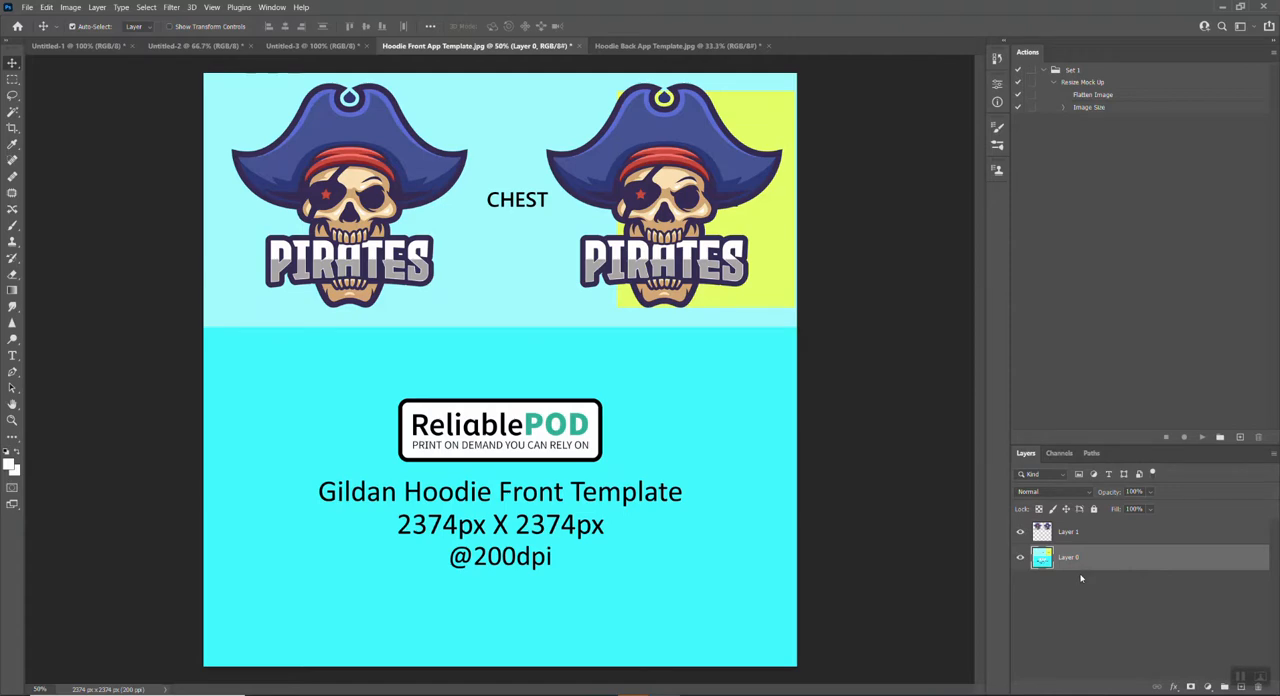
{"action": "key", "text": "Delete"}
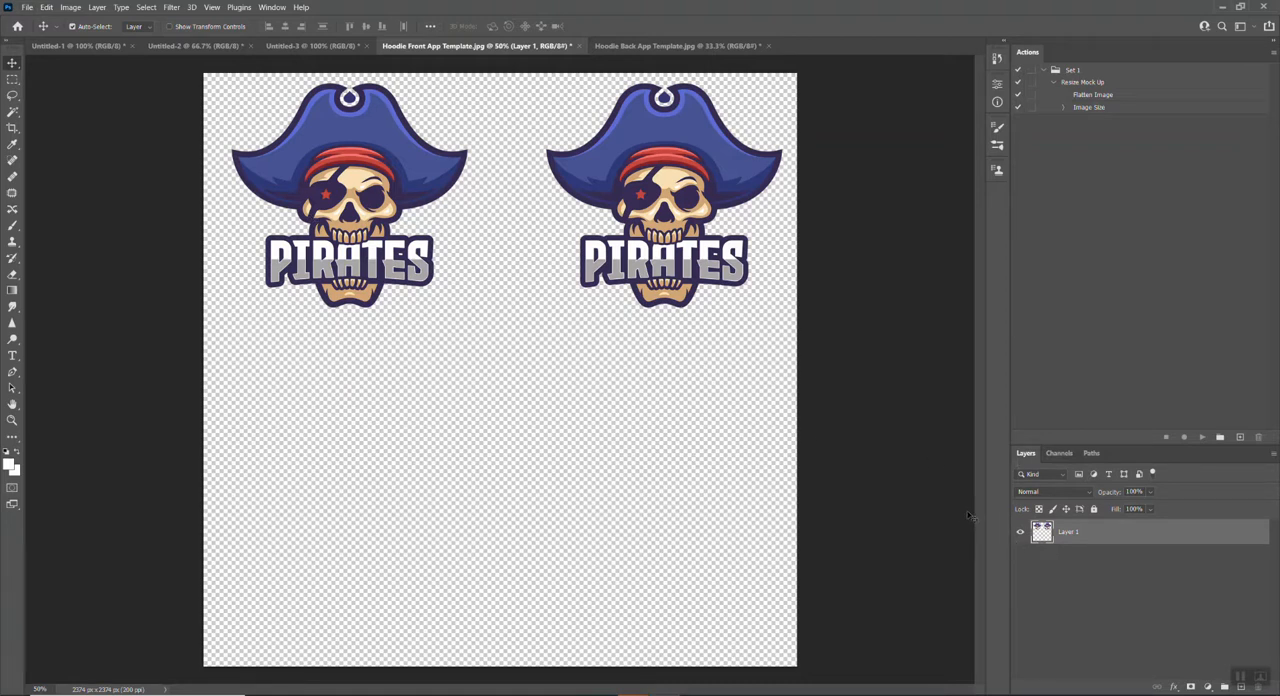
{"action": "key", "text": "ctrl+z"}
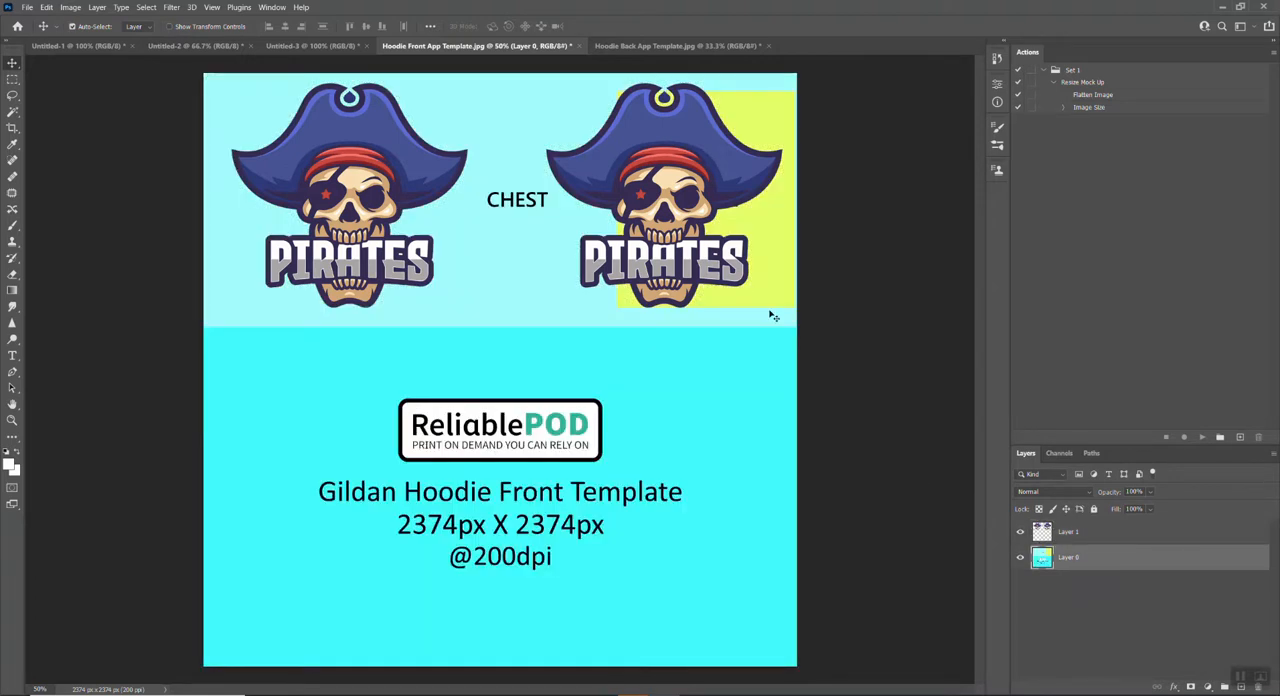
{"action": "key", "text": "ctrl+z"}
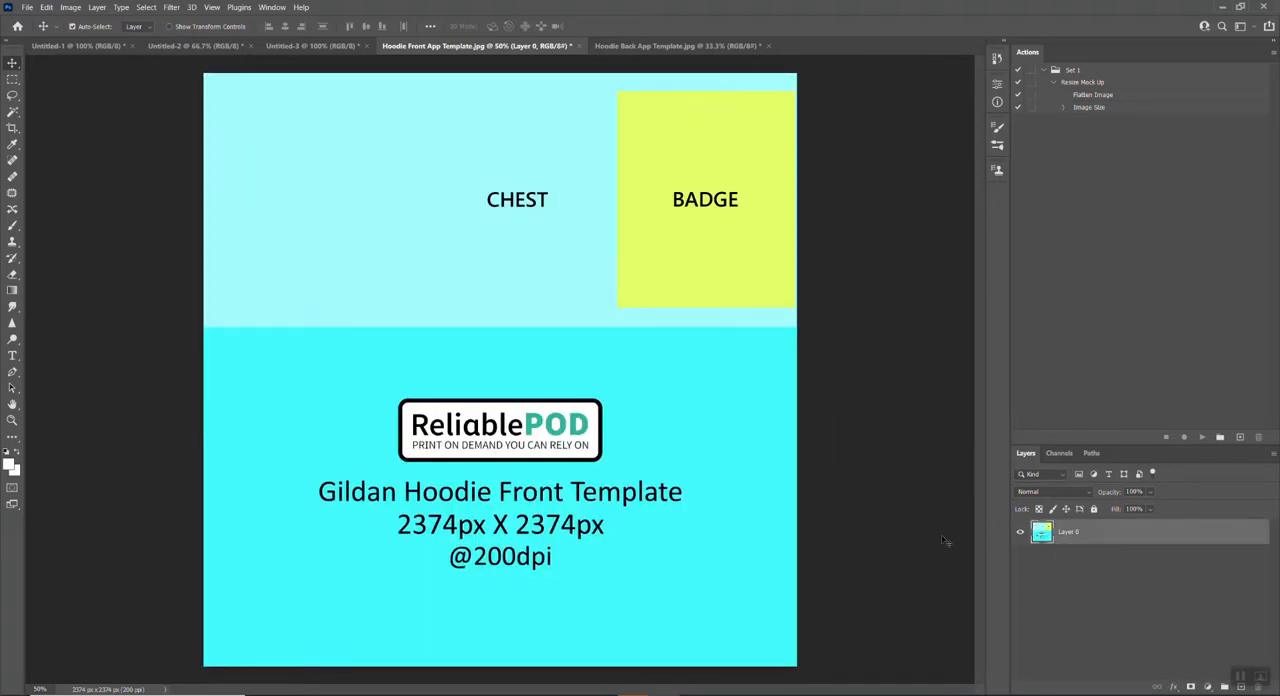
Step: Copy the single pirate logo from Untitled-3 into the front template, enlarge it to about 250% and center it on the canvas
{"action": "left_click", "coordinate": [313, 47]}
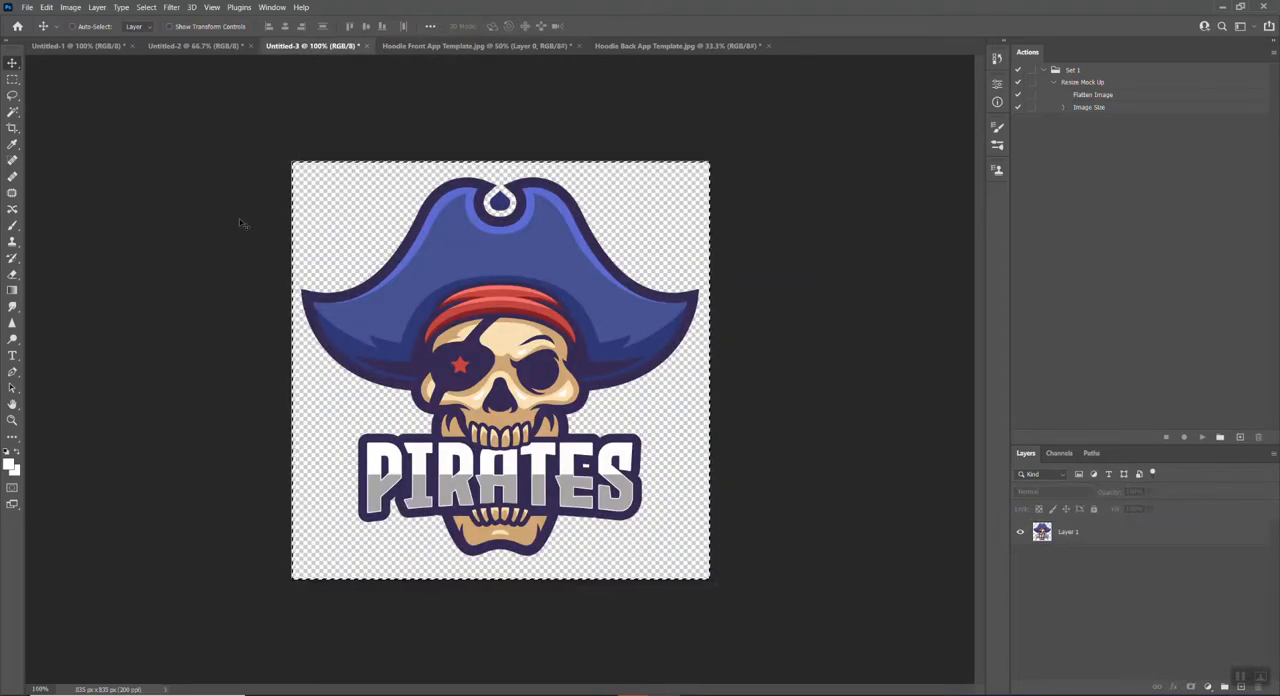
{"action": "left_click", "coordinate": [507, 48]}
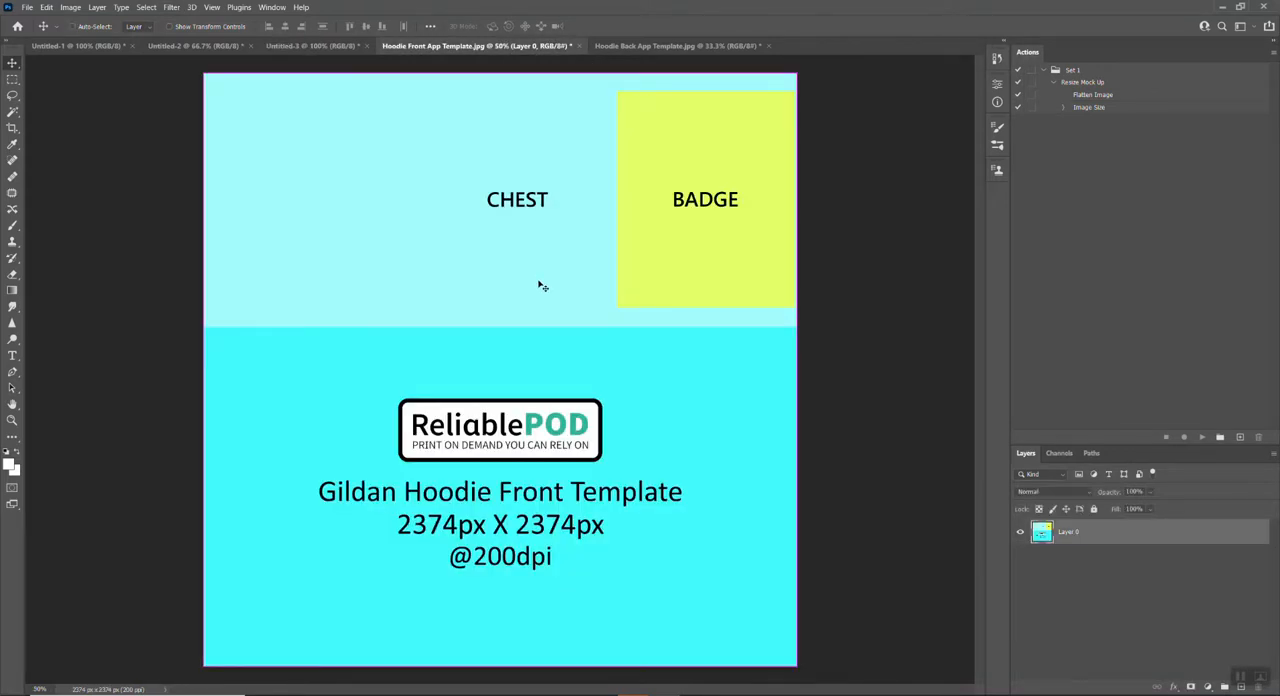
{"action": "key", "text": "ctrl+v"}
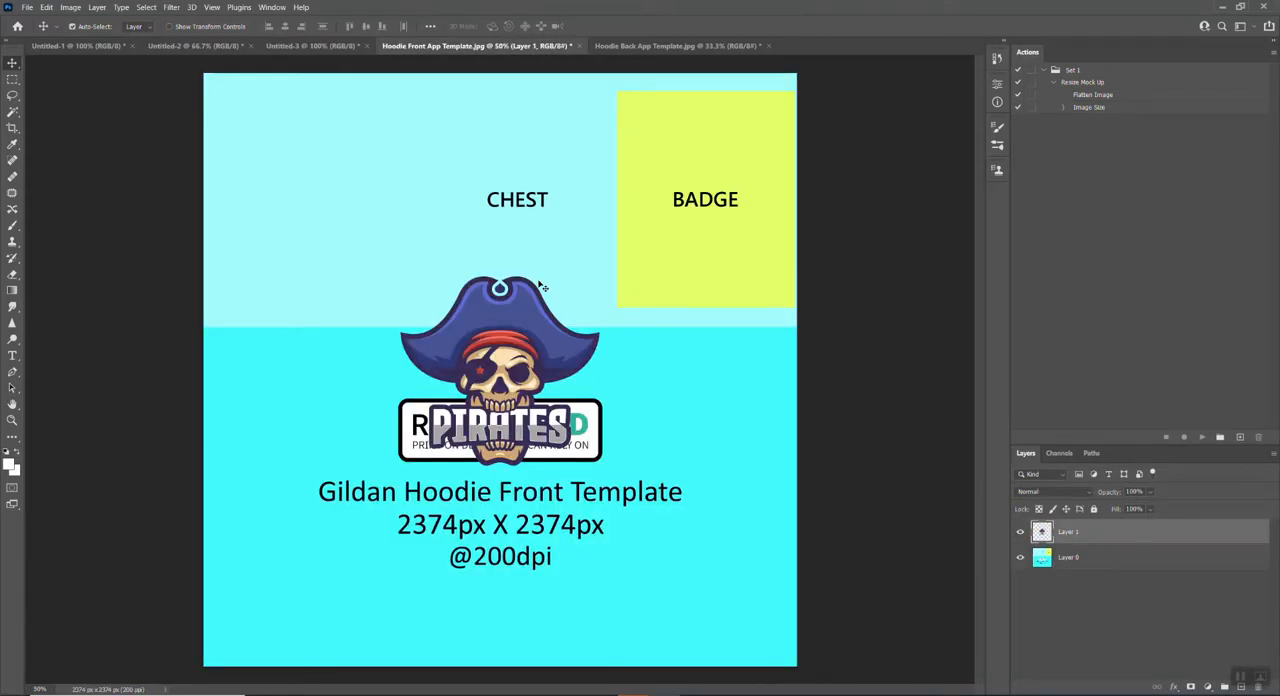
{"action": "key", "text": "ctrl+t"}
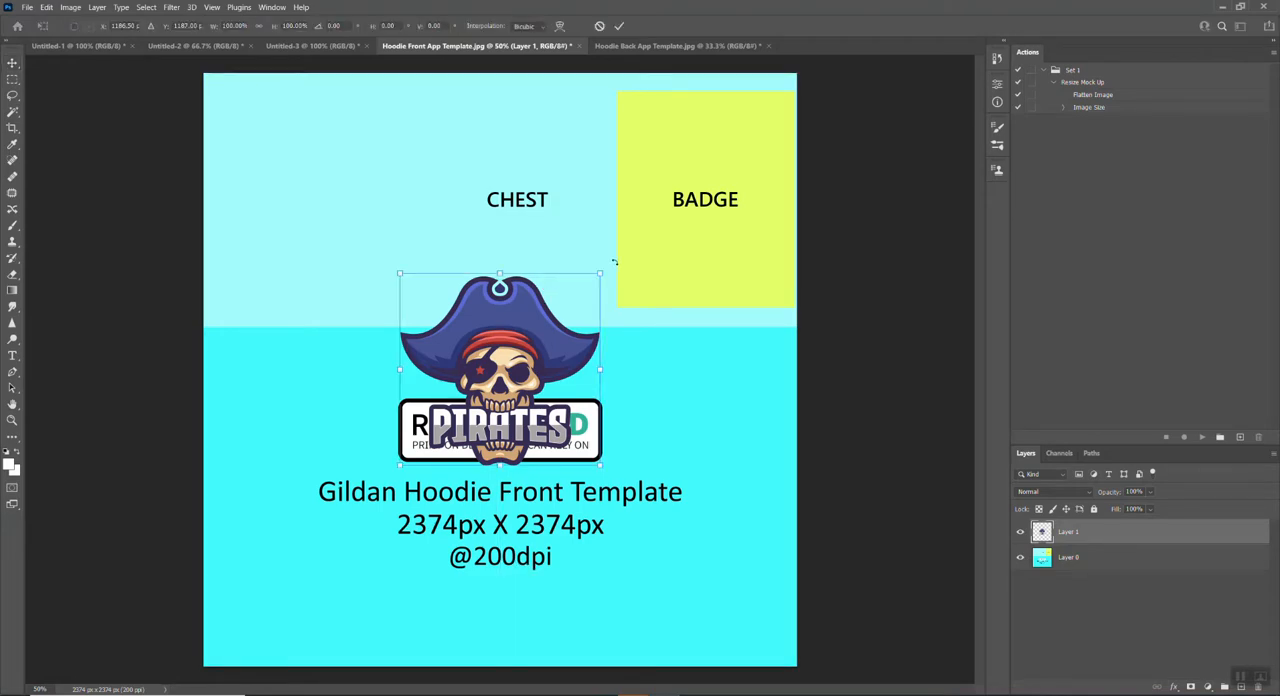
{"action": "left_click_drag", "start_coordinate": [399, 271], "coordinate": [251, 130]}
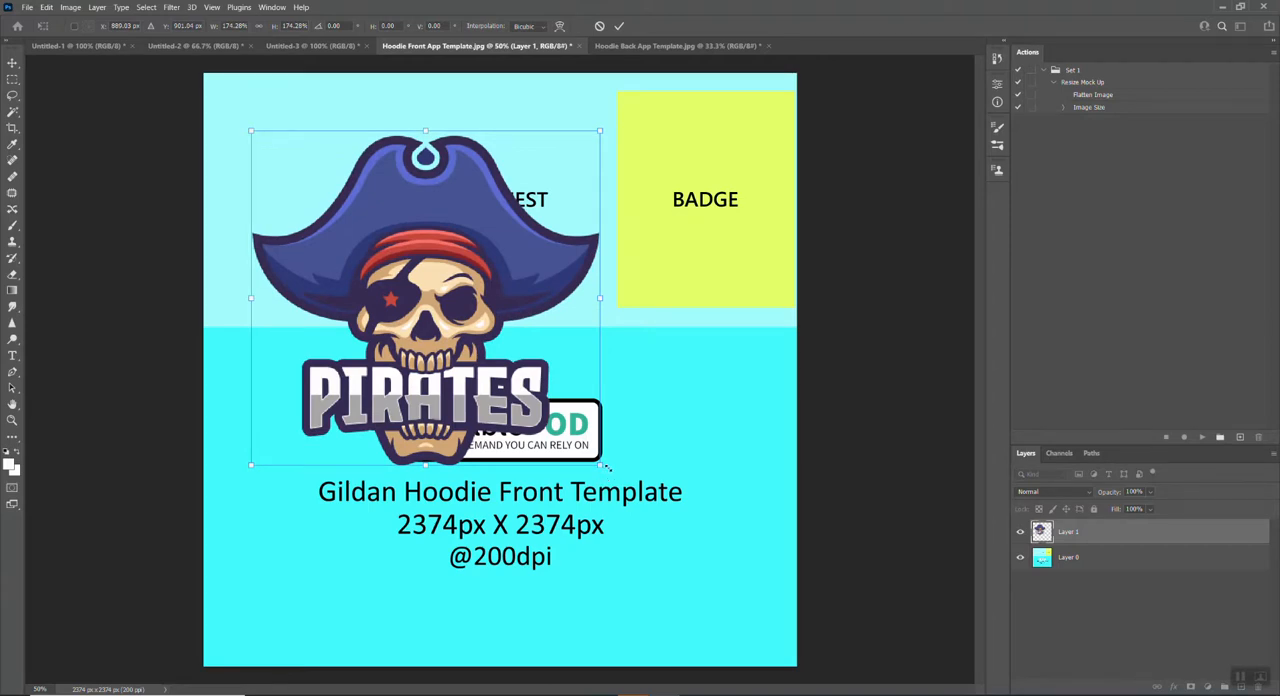
{"action": "left_click_drag", "start_coordinate": [605, 466], "coordinate": [768, 605]}
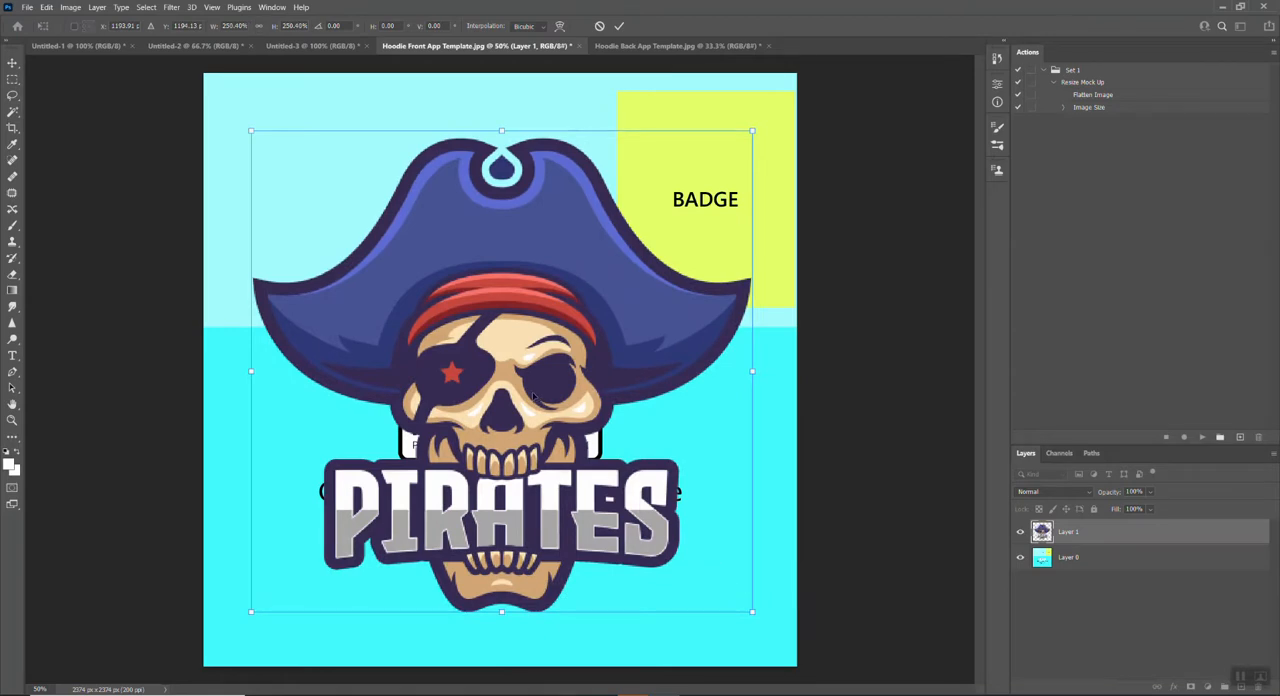
{"action": "left_click_drag", "start_coordinate": [532, 394], "coordinate": [537, 375]}
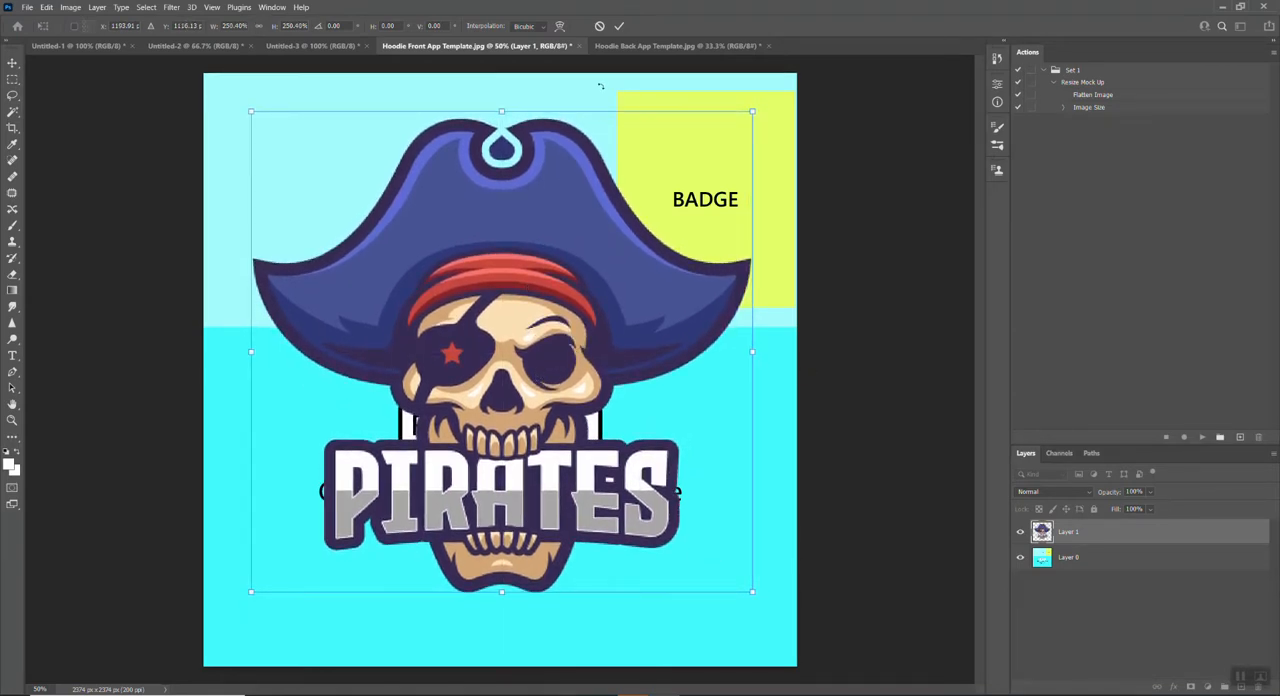
{"action": "left_click", "coordinate": [619, 26]}
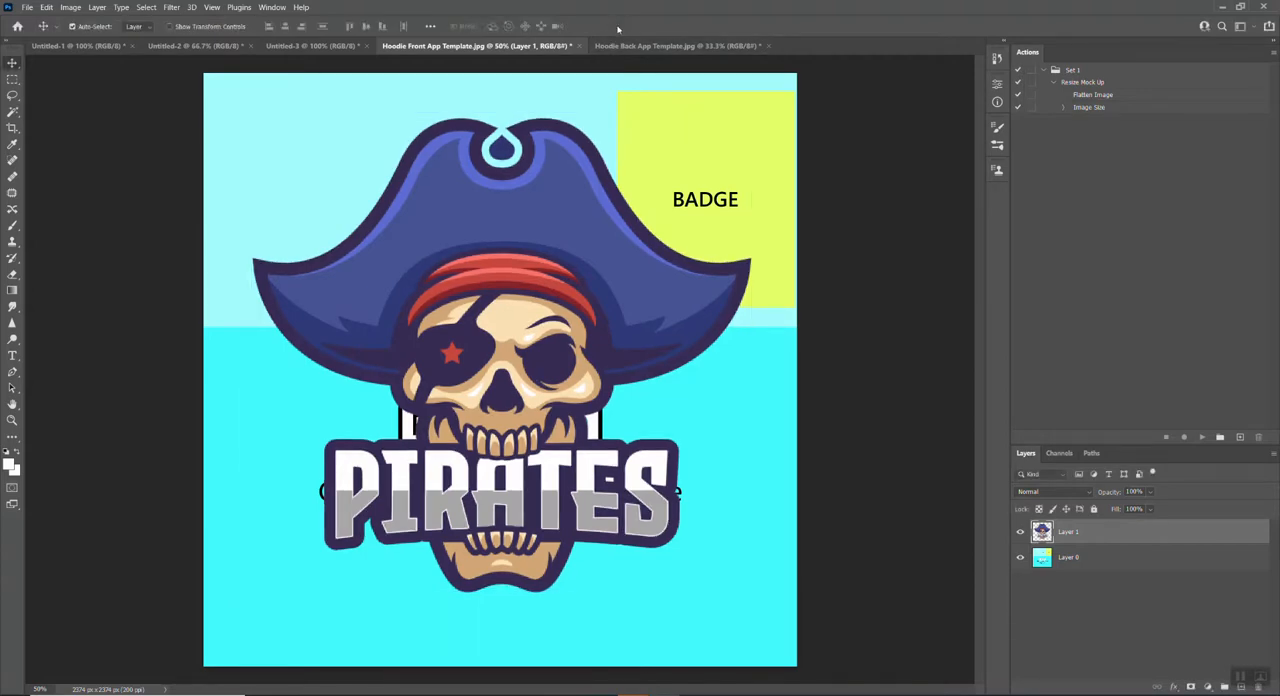
Step: Delete the template layer behind the full-front logo and switch to the Hoodie Back App Template.jpg document
{"action": "left_click", "coordinate": [1091, 560]}
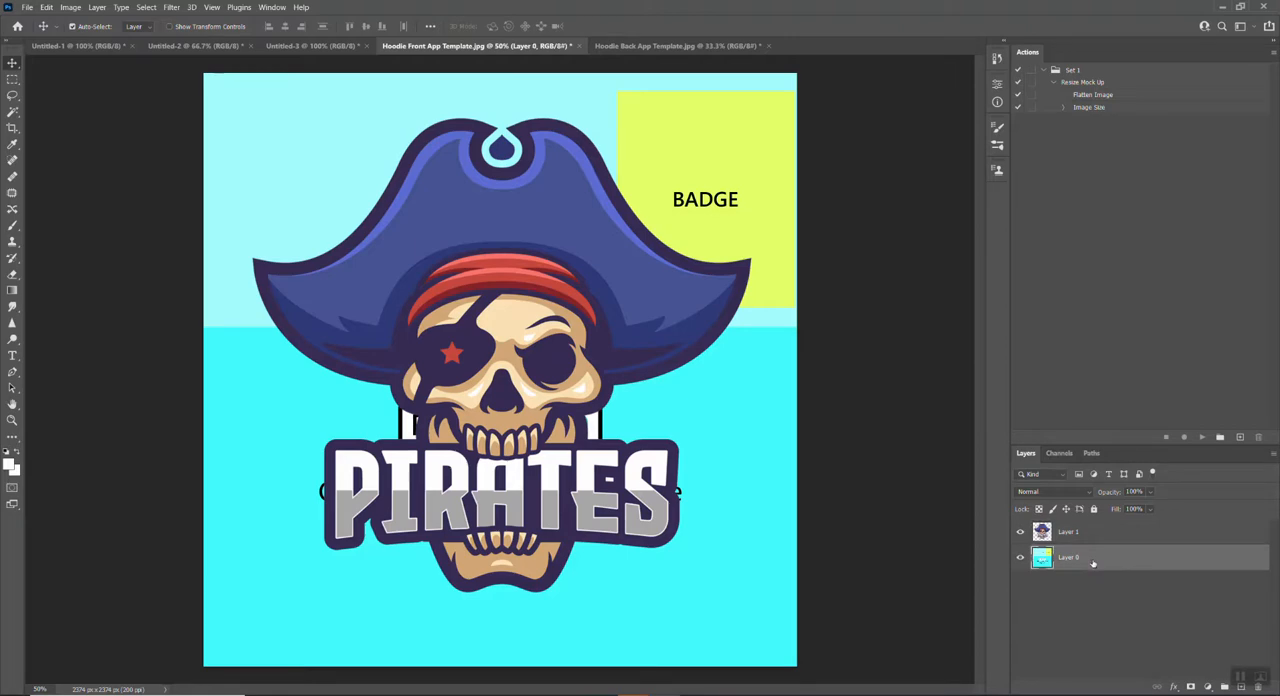
{"action": "key", "text": "Delete"}
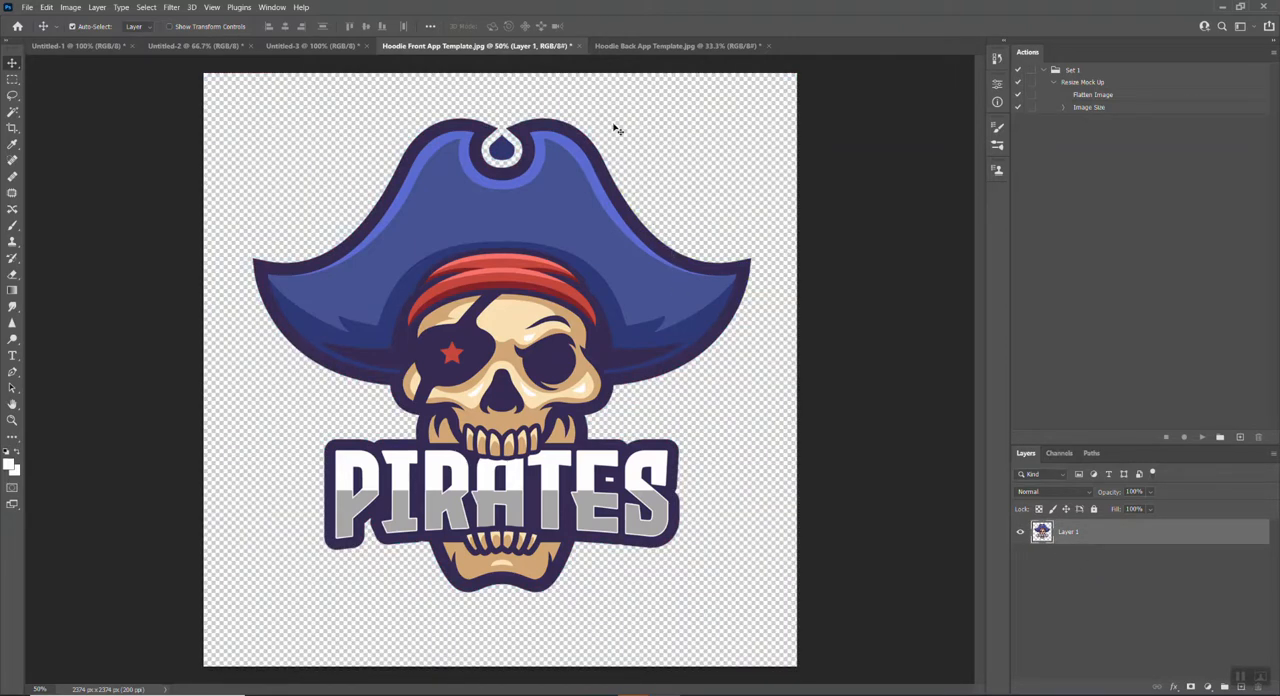
{"action": "left_click", "coordinate": [628, 46]}
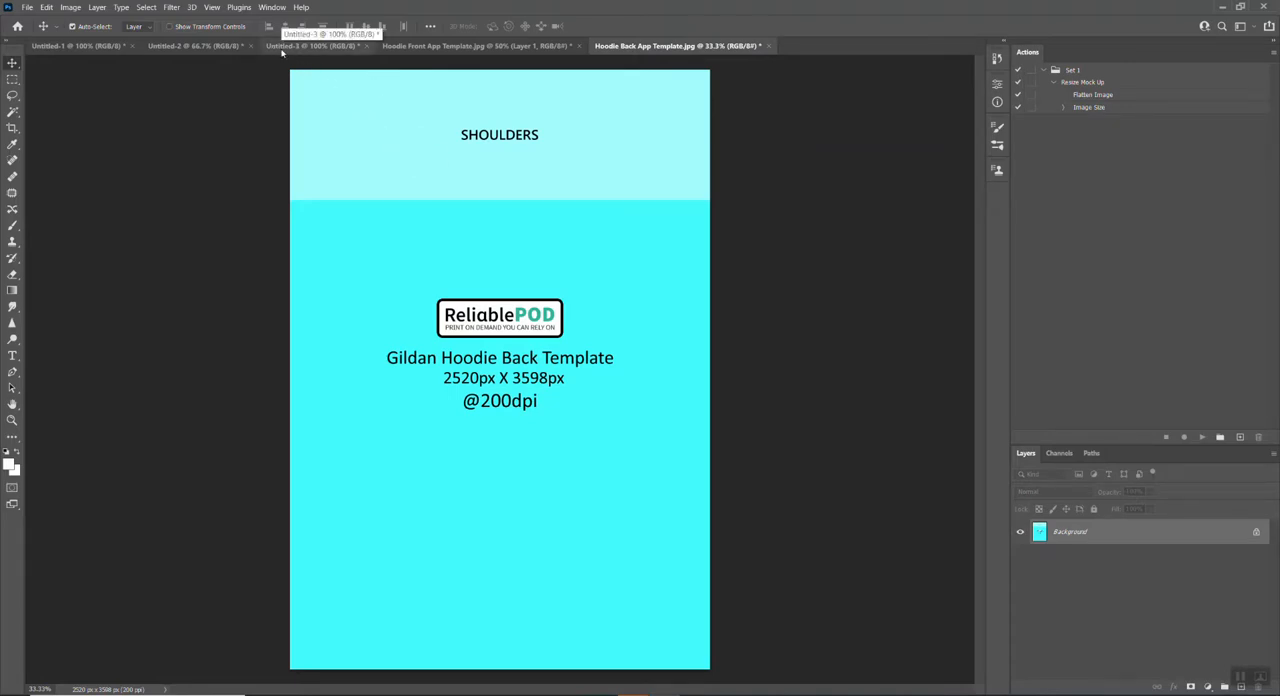
Step: Copy the double pirate logo artwork from Untitled-2 into the hoodie back template and position it across the top, over the SHOULDERS area
{"action": "left_click", "coordinate": [200, 46]}
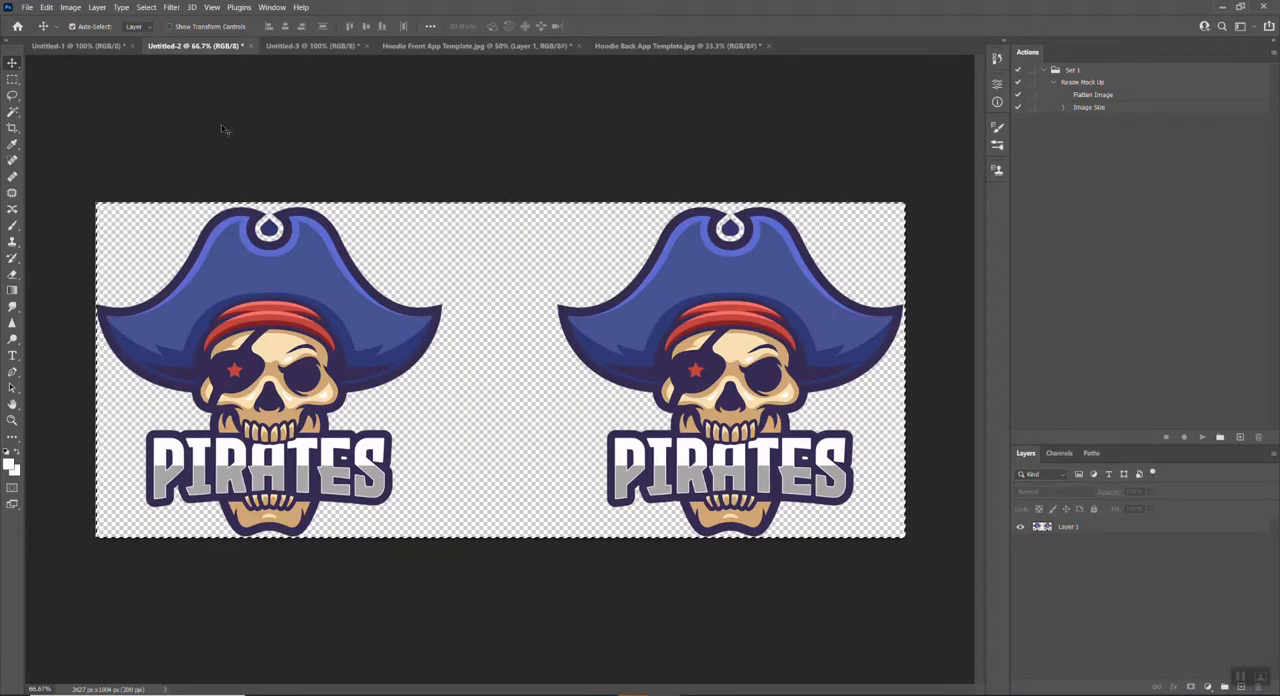
{"action": "left_click", "coordinate": [632, 46]}
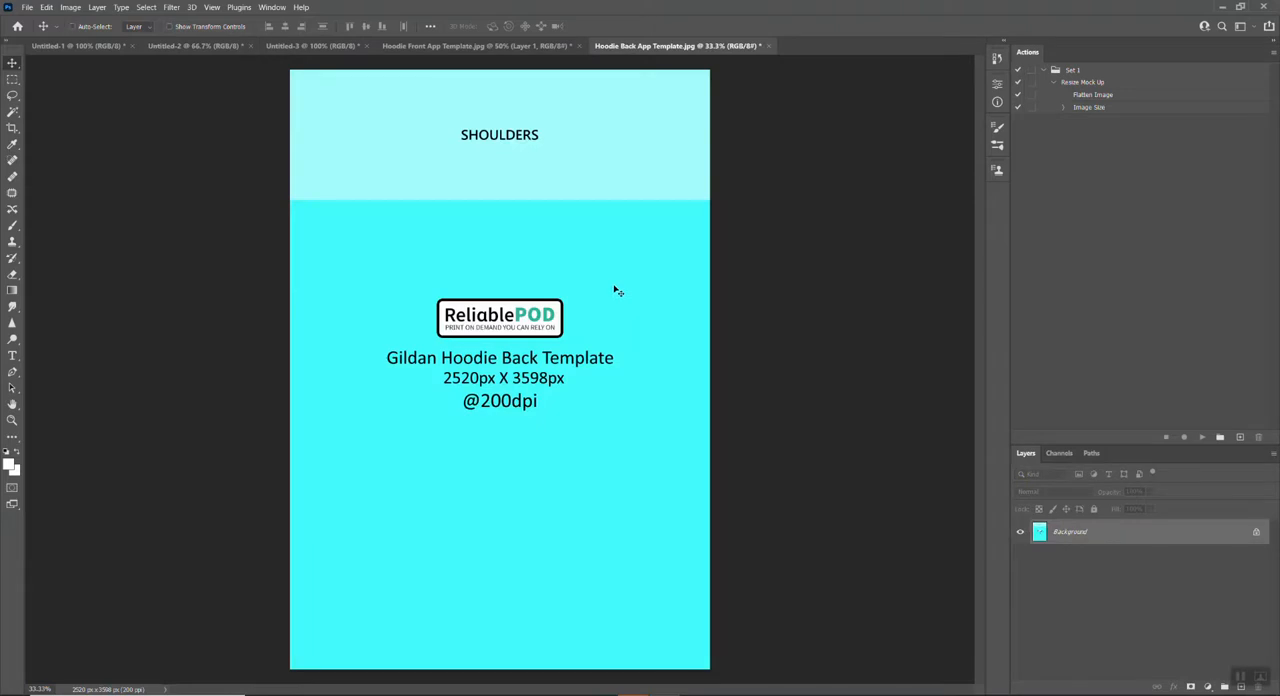
{"action": "key", "text": "ctrl+v"}
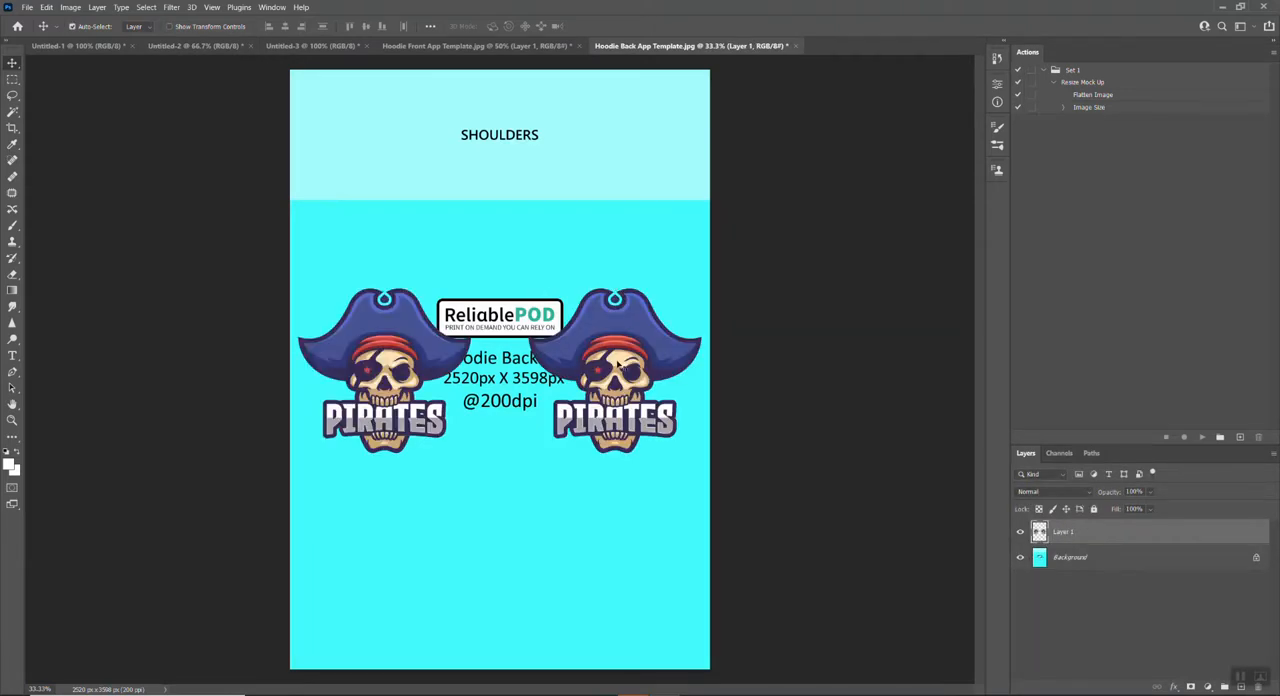
{"action": "left_click_drag", "start_coordinate": [620, 368], "coordinate": [620, 150]}
{"action": "left_click", "coordinate": [794, 212]}
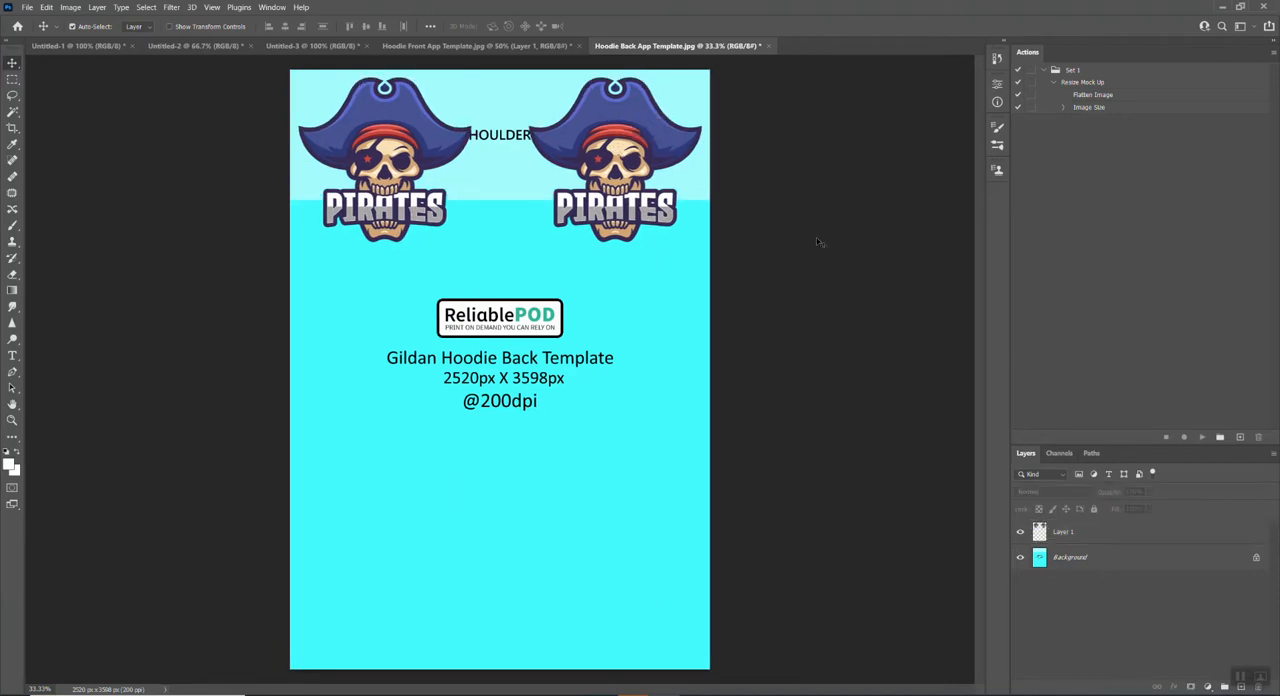
Step: Unlock the back template's background layer and delete it, keeping only the double-logo artwork
{"action": "left_click", "coordinate": [1255, 558]}
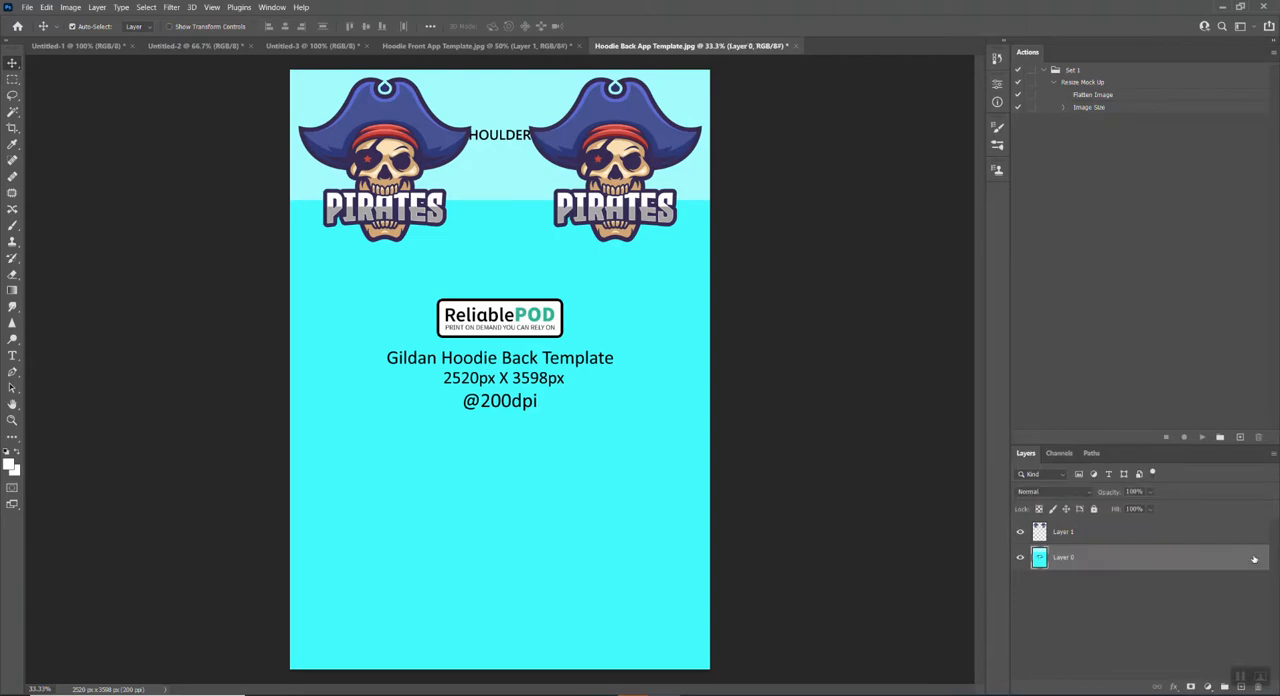
{"action": "key", "text": "Delete"}
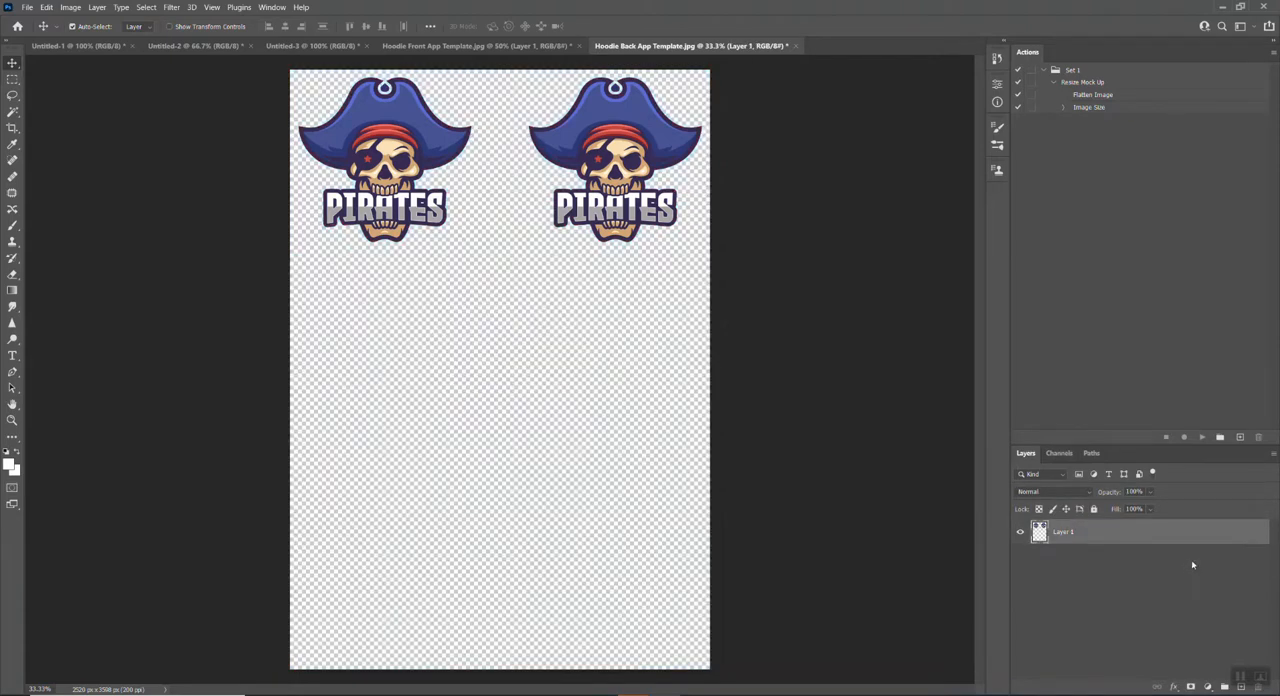